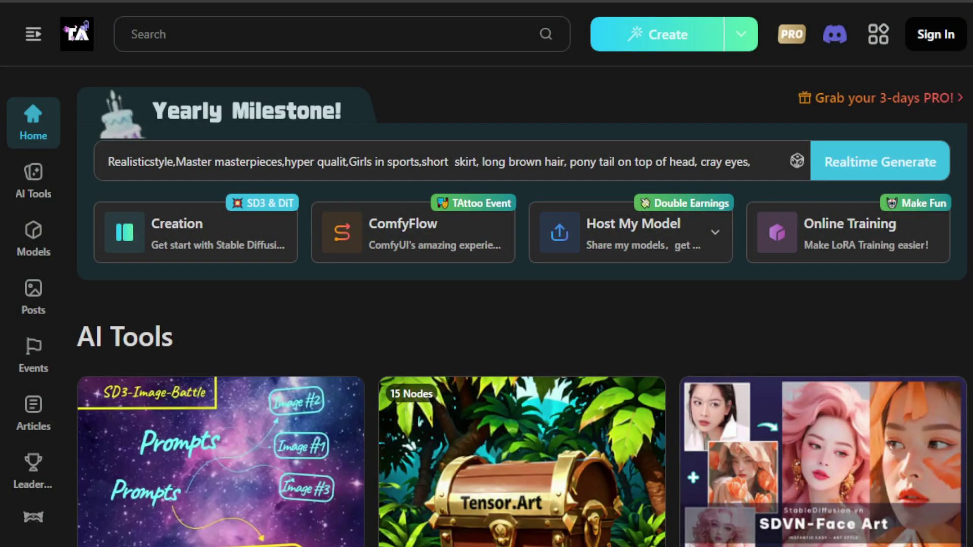
- Scroll through the Tensor.Art home page and sign in
scroll(523, 312, "down", 4)
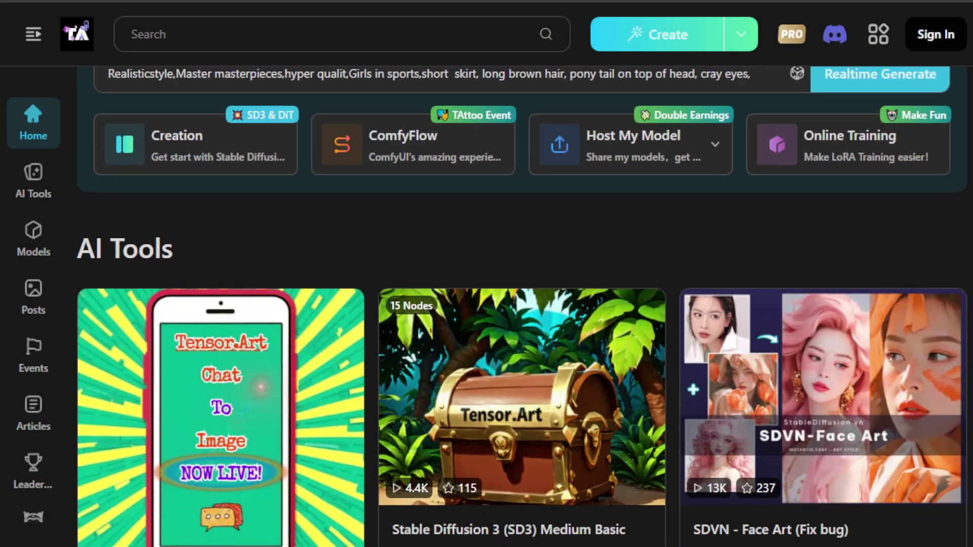
scroll(522, 312, "down", 5)
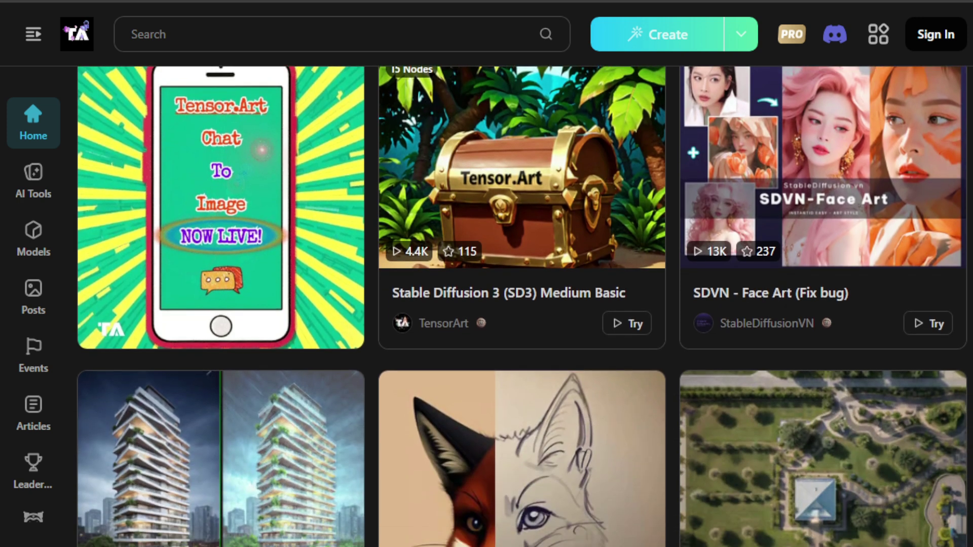
scroll(522, 311, "down", 8)
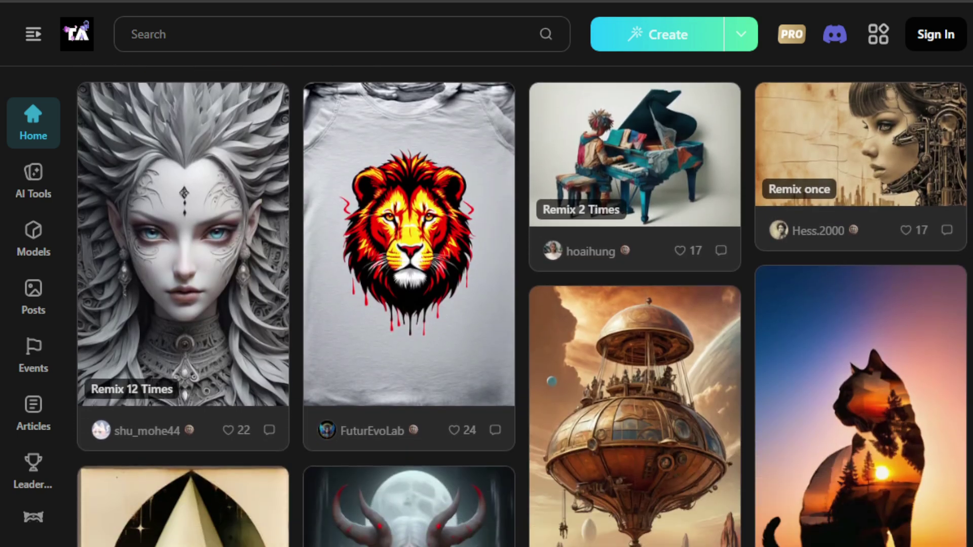
scroll(522, 304, "down", 2)
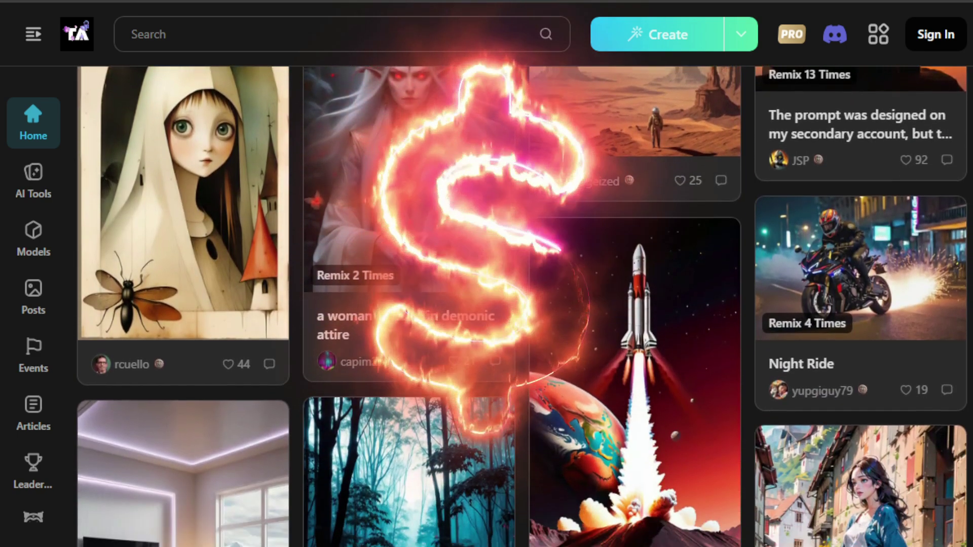
scroll(522, 305, "down", 5)
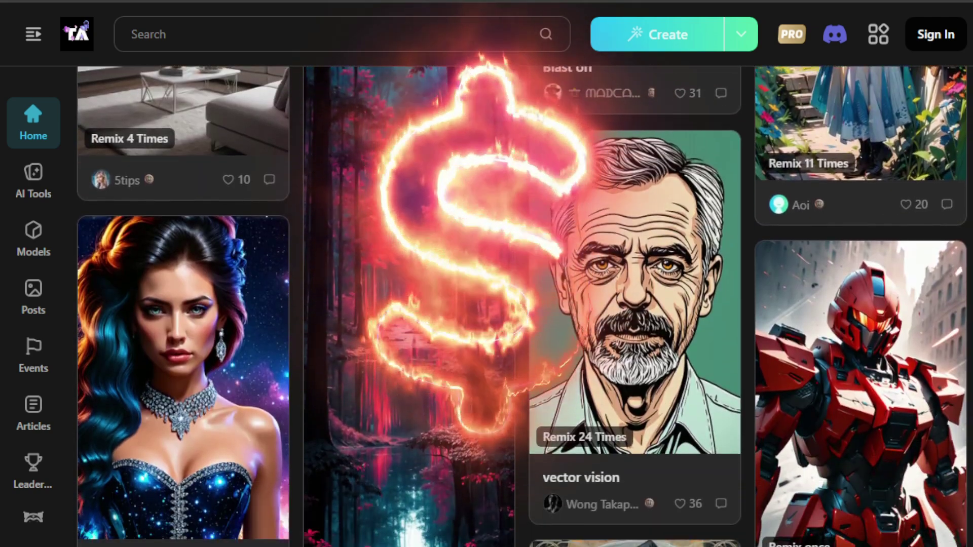
scroll(523, 304, "down", 7)
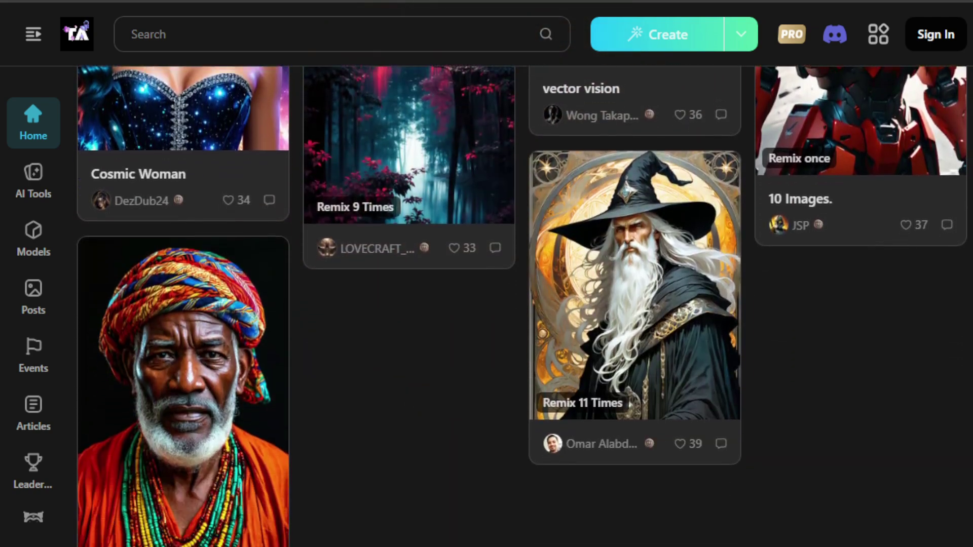
scroll(522, 304, "down", 2)
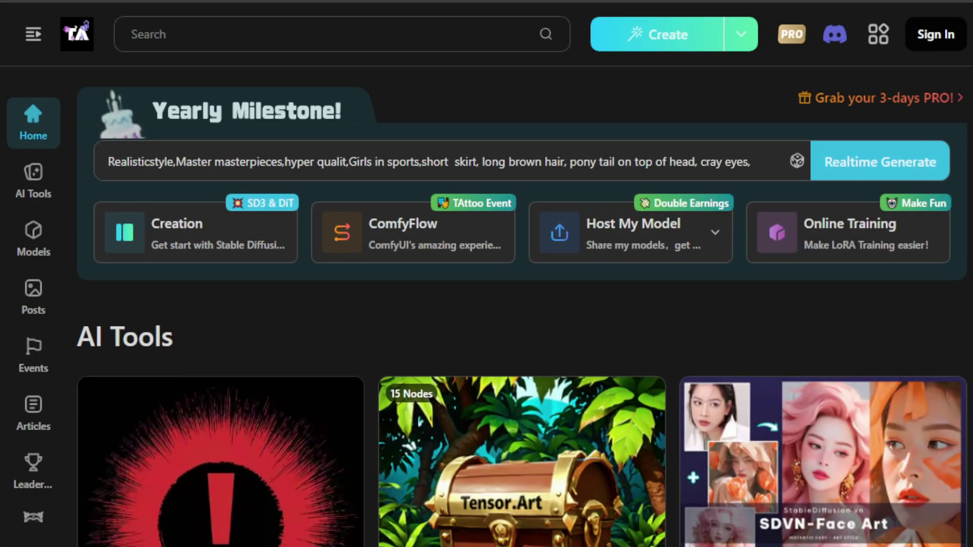
left_click(937, 36)
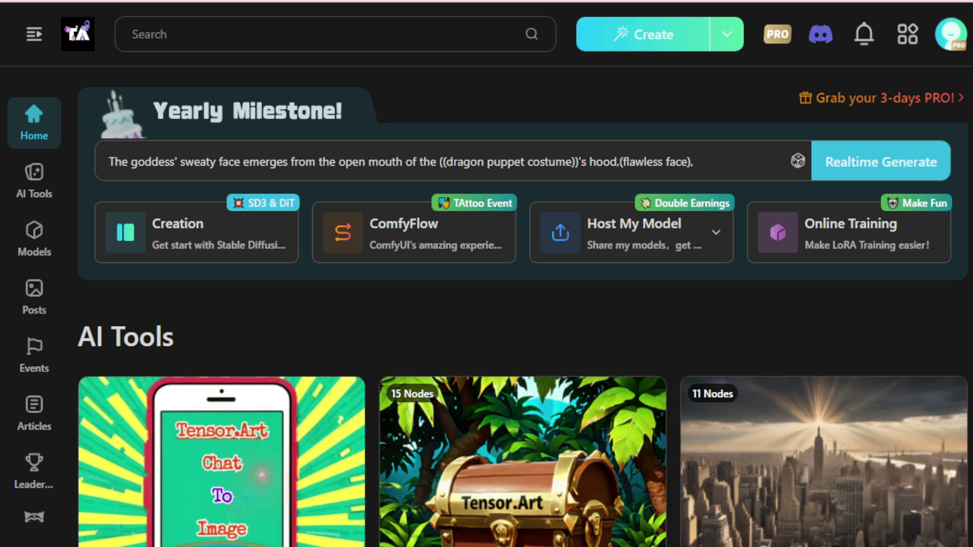
- Open the Creation panel, preview the Img2Img and Animate modes, then return to Text2Img
left_click(193, 241)
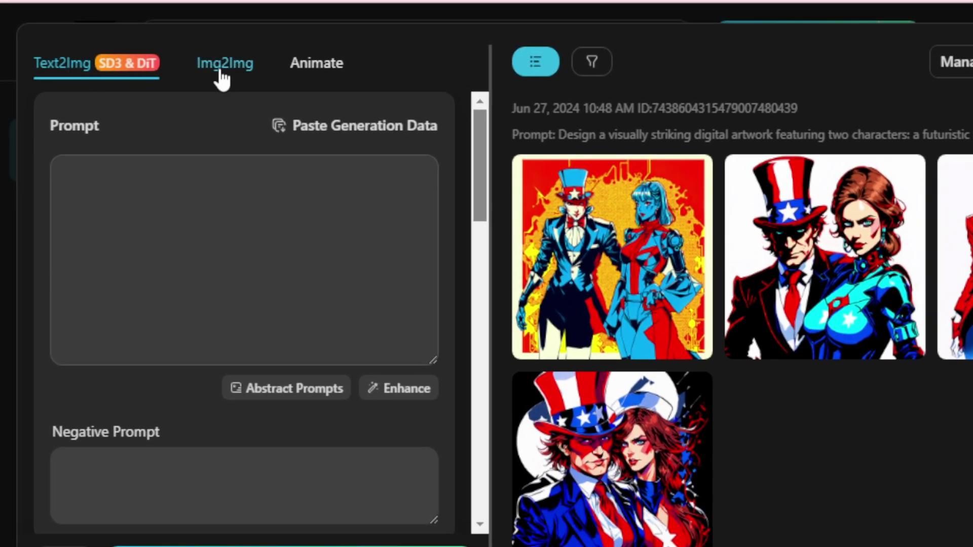
double_click(221, 76)
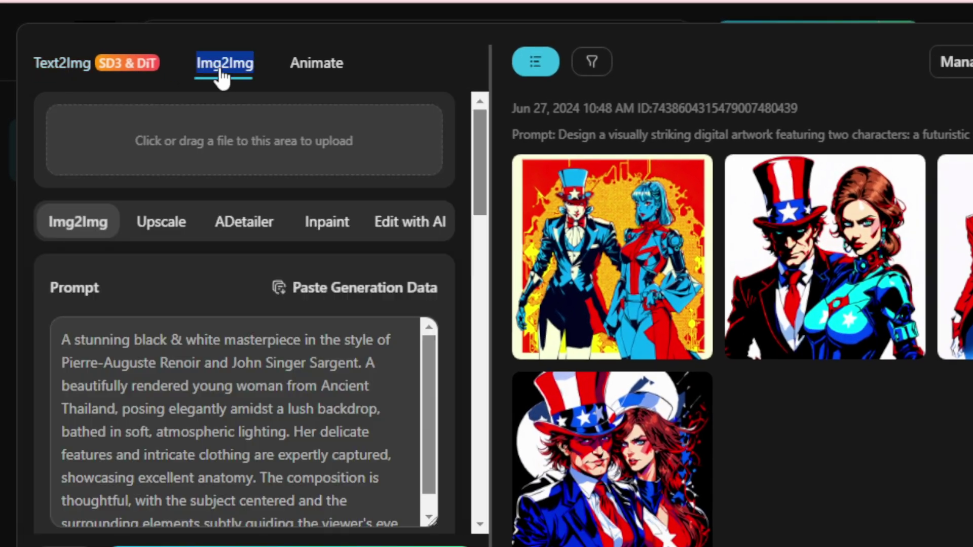
left_click(314, 66)
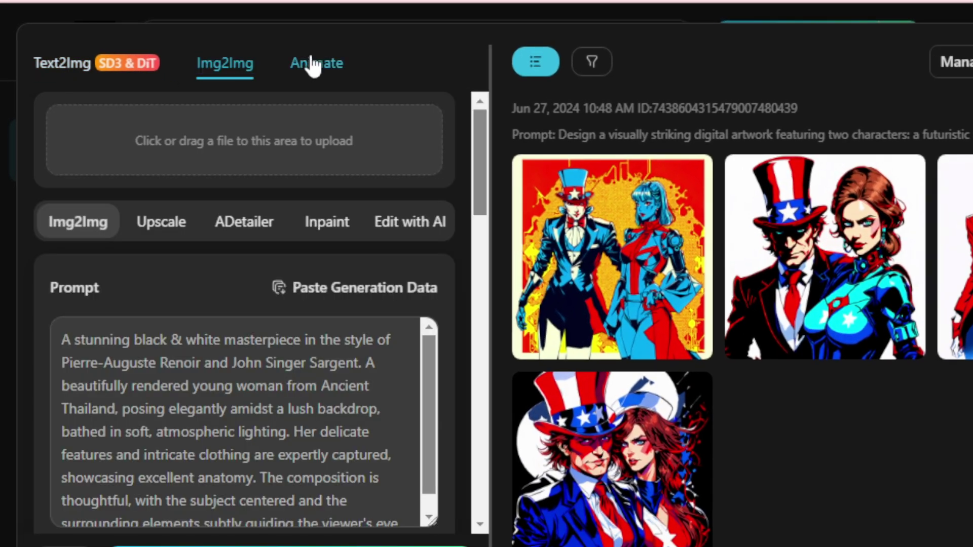
left_click(66, 71)
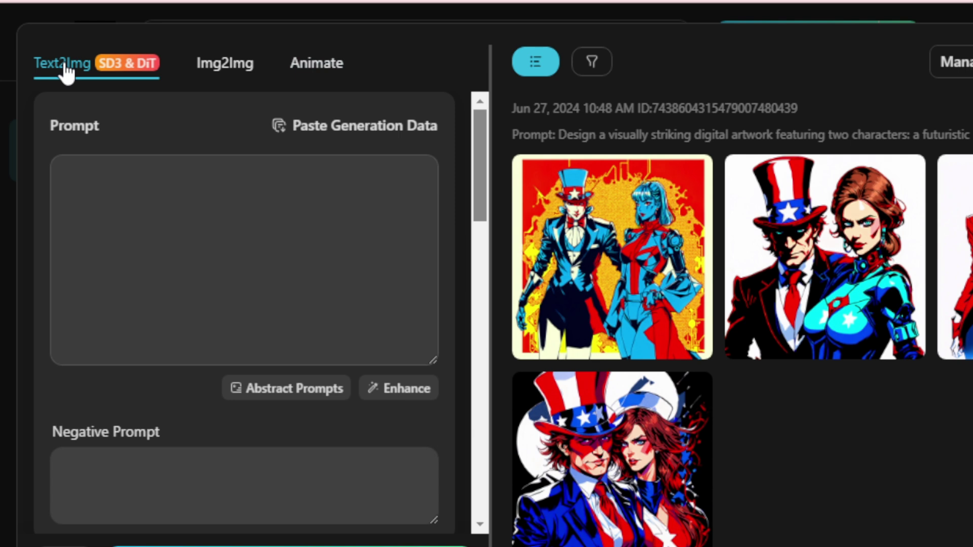
- Paste the aurora-haired woman description into the Prompt box
left_click_drag(99, 117, 54, 116)
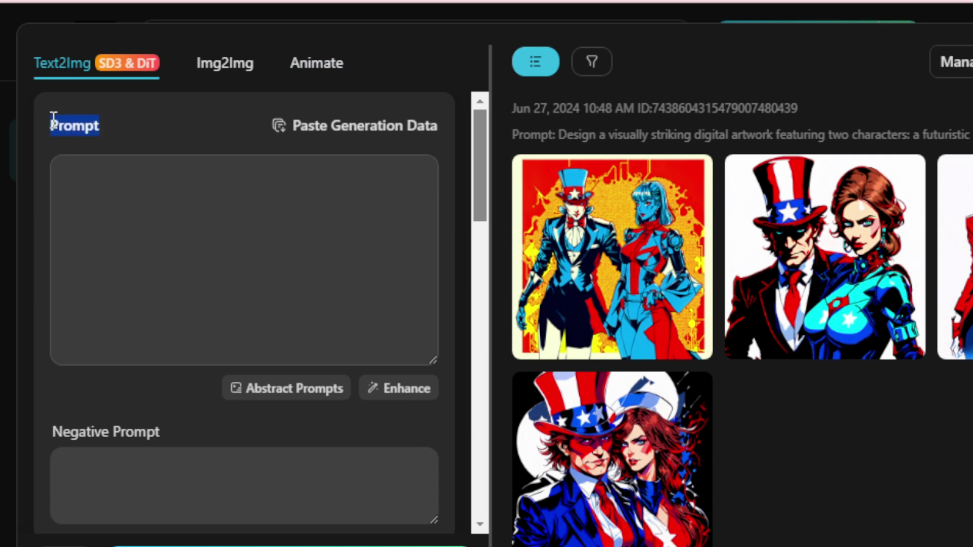
left_click(53, 118)
left_click(119, 185)
type("a female character with long, flowing hair that appears to be made of ethereal, swirling patterns resembling the Northern Lights or Aurora Borealis. The background is dominated by deep blues and purples, creating a mysterious and dramatic atmosphere. The character's face is serene, with pale skin and striking features. She wears a dark-colored outfit with subtle patterns. The overall style of the artwork is reminiscent of fantasy or supernatural genres")
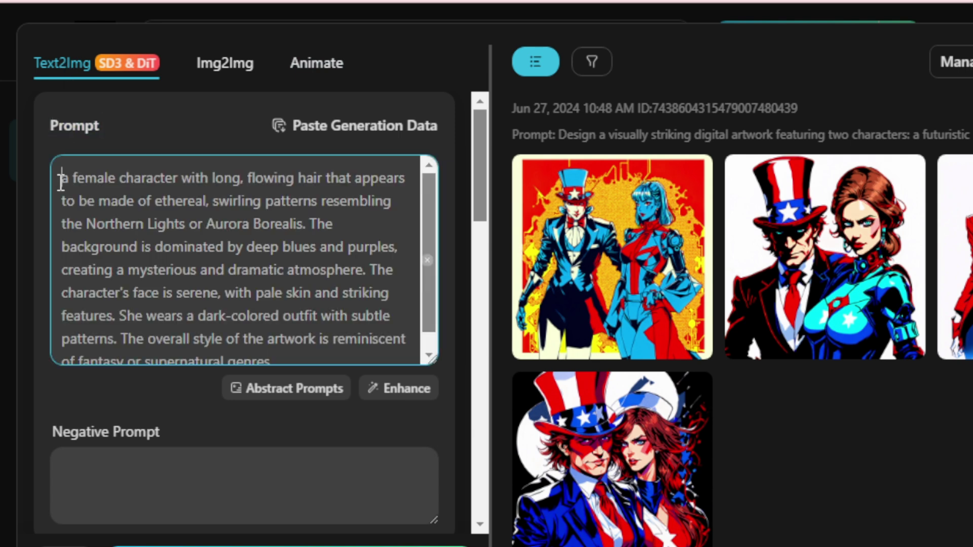
left_click_drag(61, 181, 371, 342)
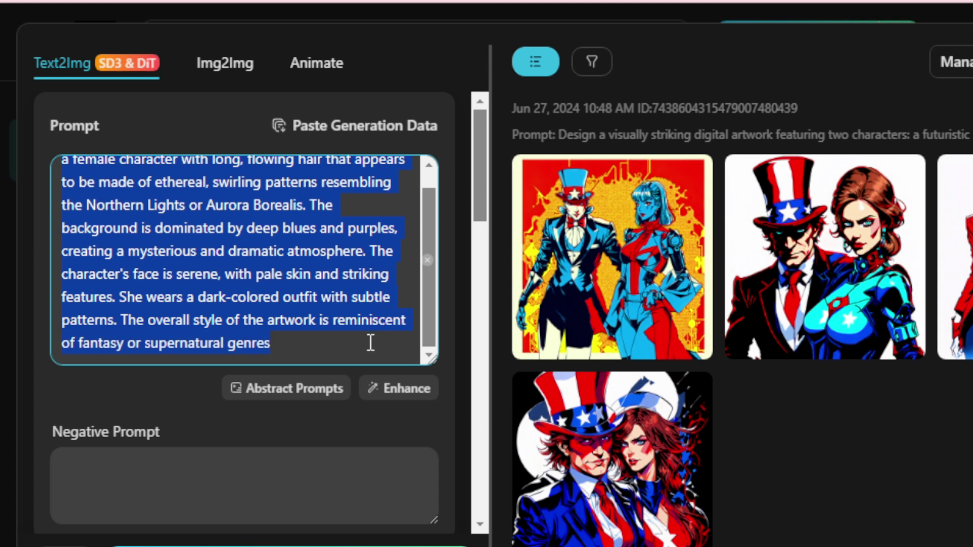
left_click(370, 343)
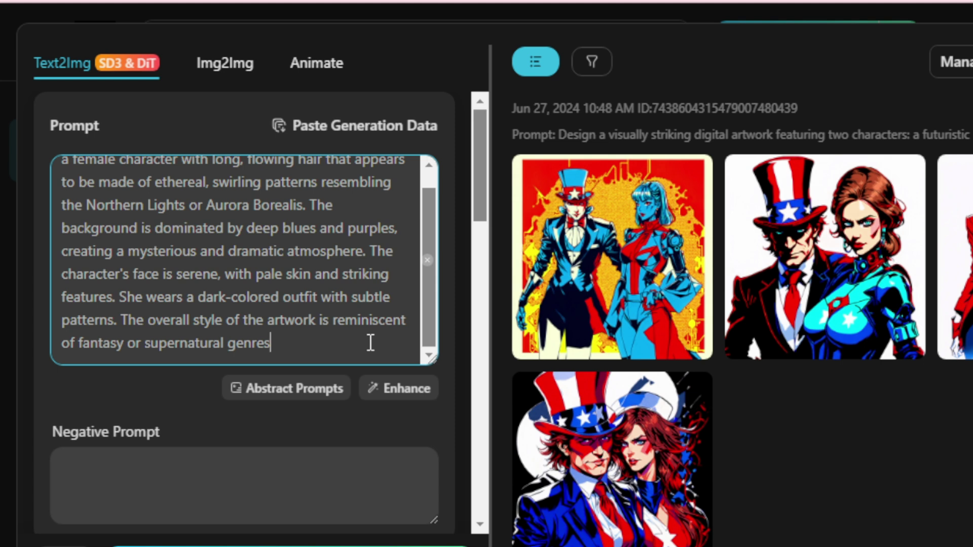
- Try Enhance on the prompt, then undo it to keep the original wording
left_click(405, 389)
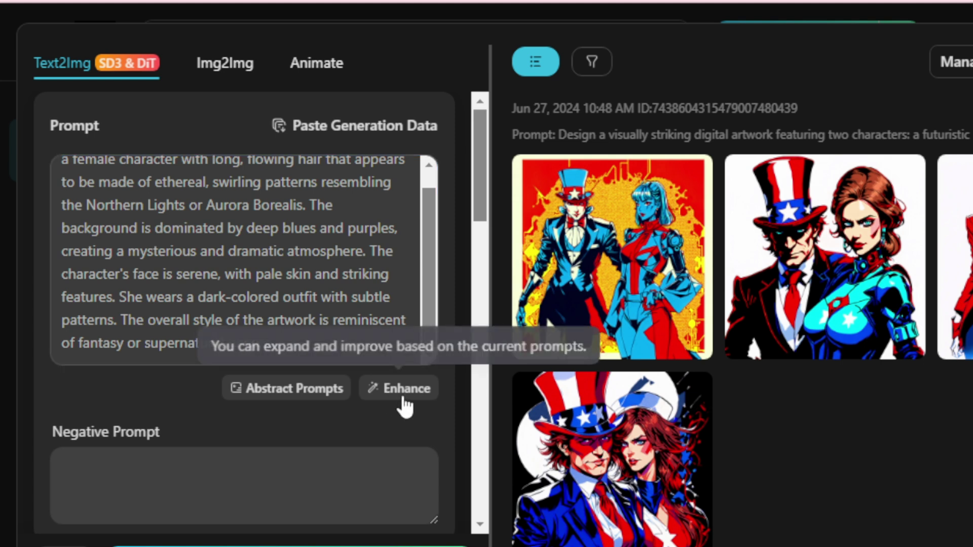
left_click(404, 388)
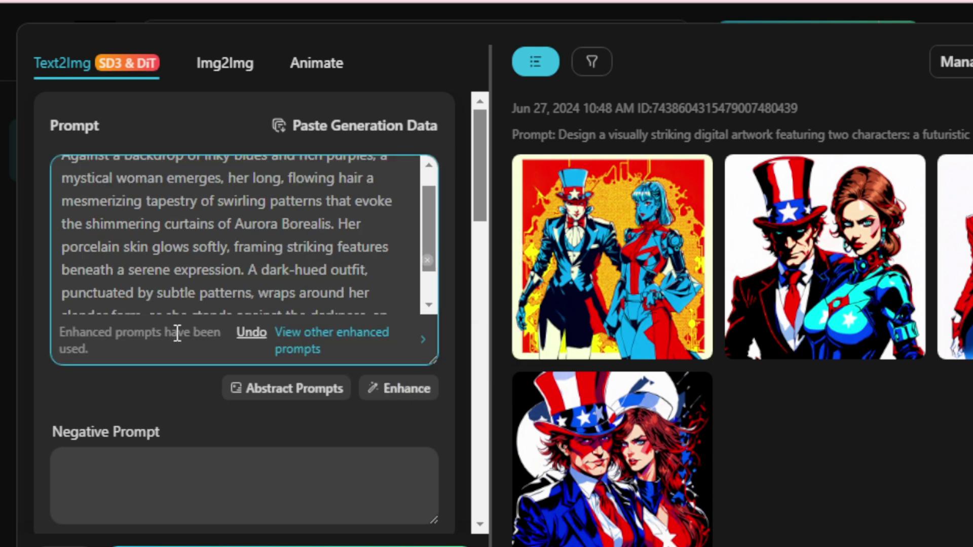
left_click(247, 331)
- Paste the bad quality, disfigured, bad anatomy, missing limbs, 3d, cgi list as negative prompt
scroll(243, 335, "down", 4)
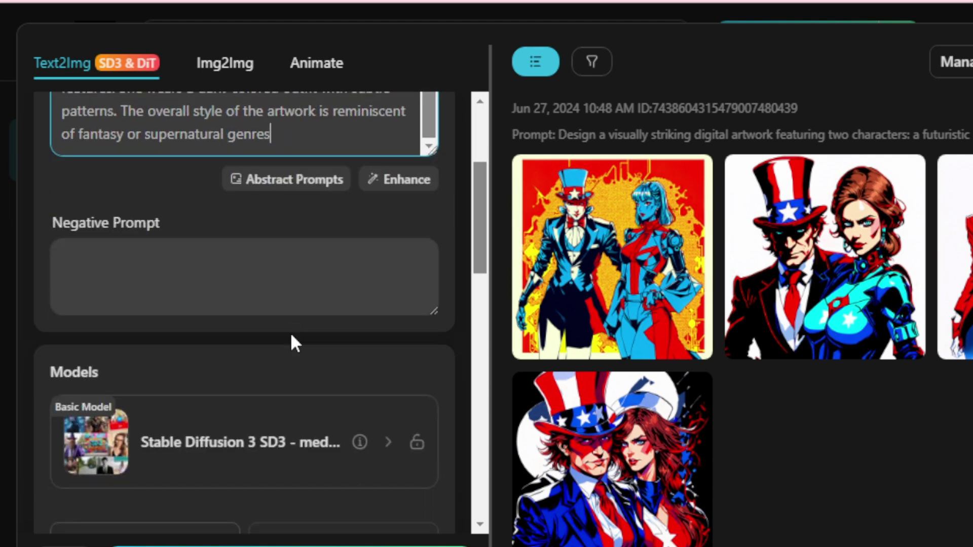
left_click_drag(182, 219, 374, 277)
type("bad quality, poor quality, doll, disfigured, jpg, toy, bad anatomy, missing limbs, missing fingers, 3d, cgi")
left_click(373, 276)
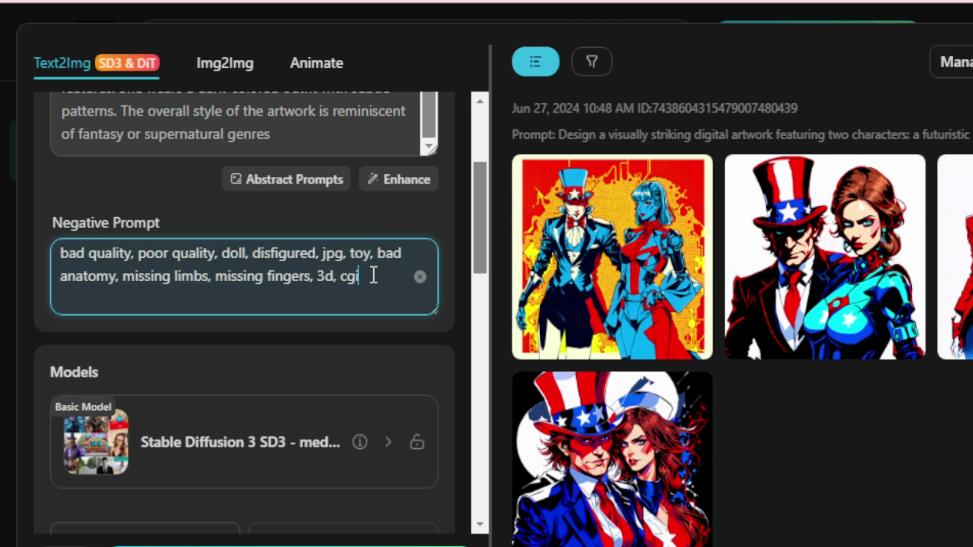
- Select Stable Diffusion 3 SD3 as the model
scroll(277, 284, "down", 2)
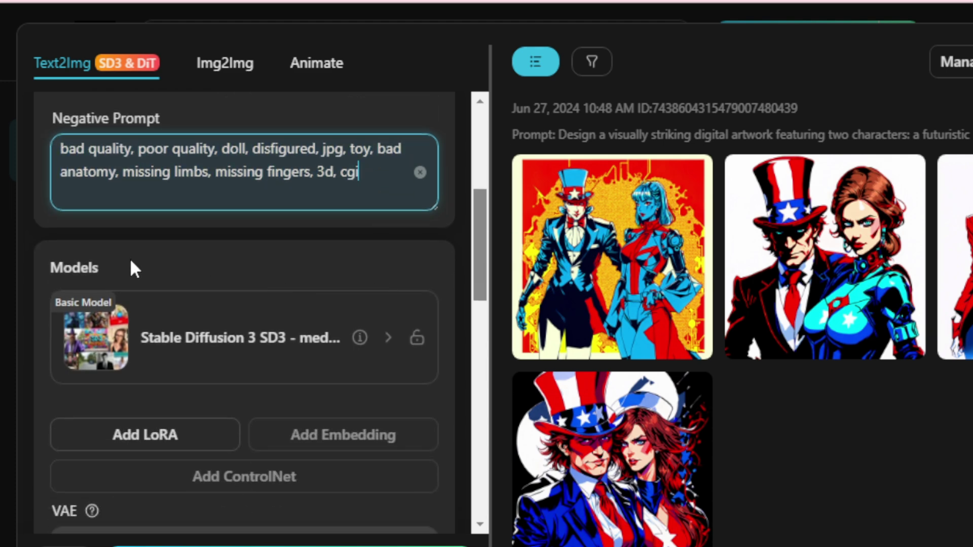
left_click_drag(130, 262, 70, 260)
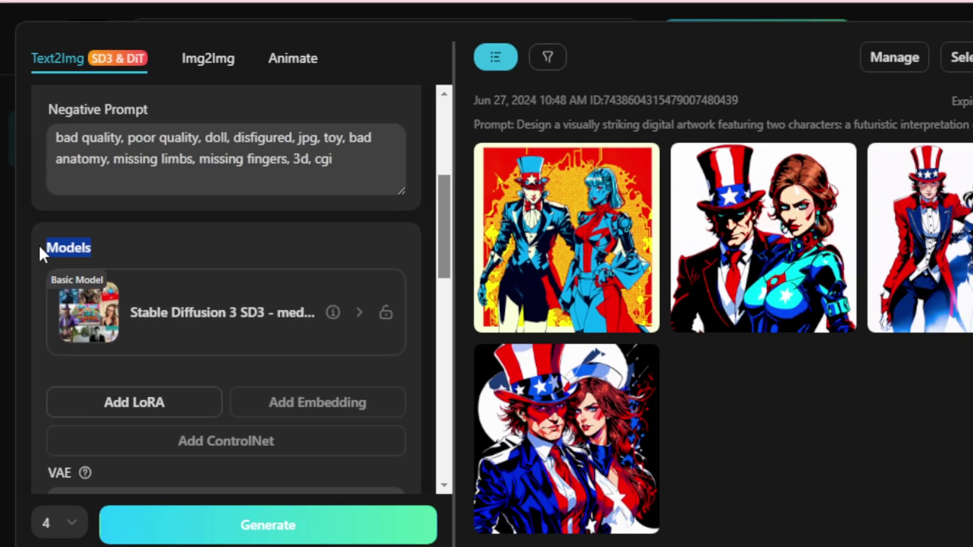
left_click(44, 265)
left_click(229, 277)
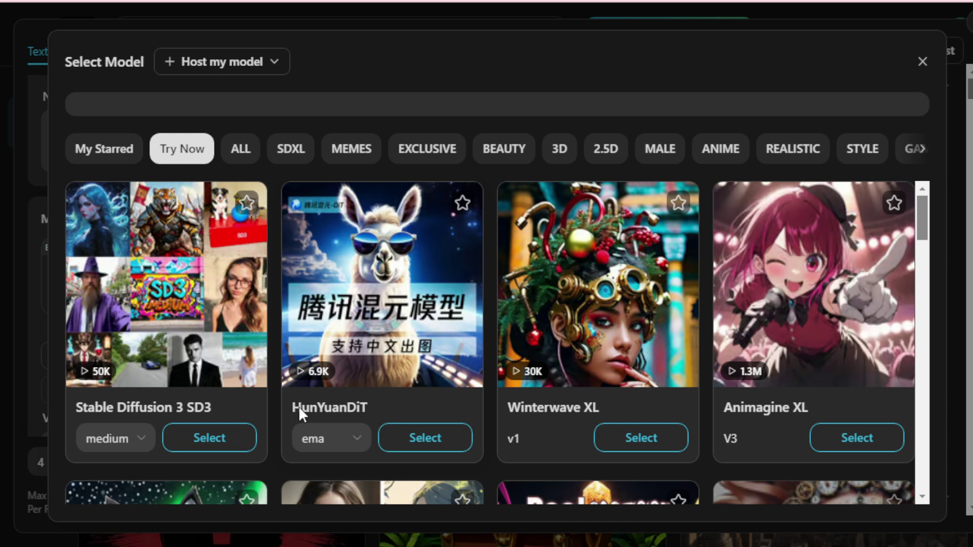
left_click(207, 437)
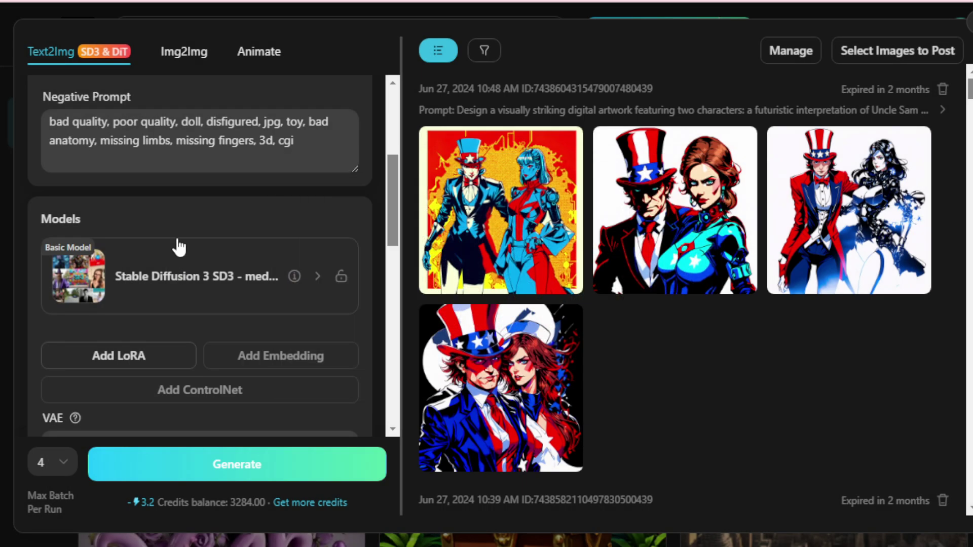
- Set the VAE to Automatic
scroll(178, 247, "down", 2)
left_click(199, 359)
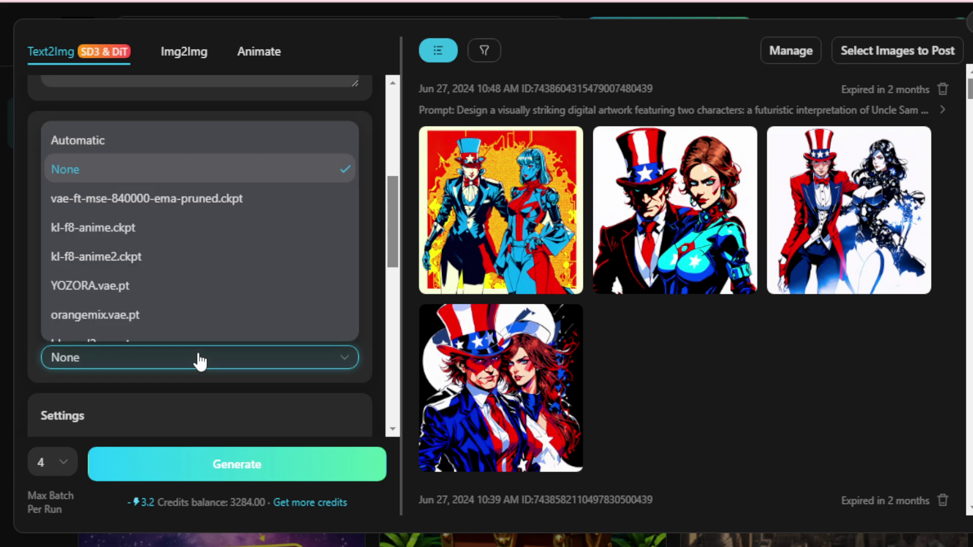
left_click(163, 142)
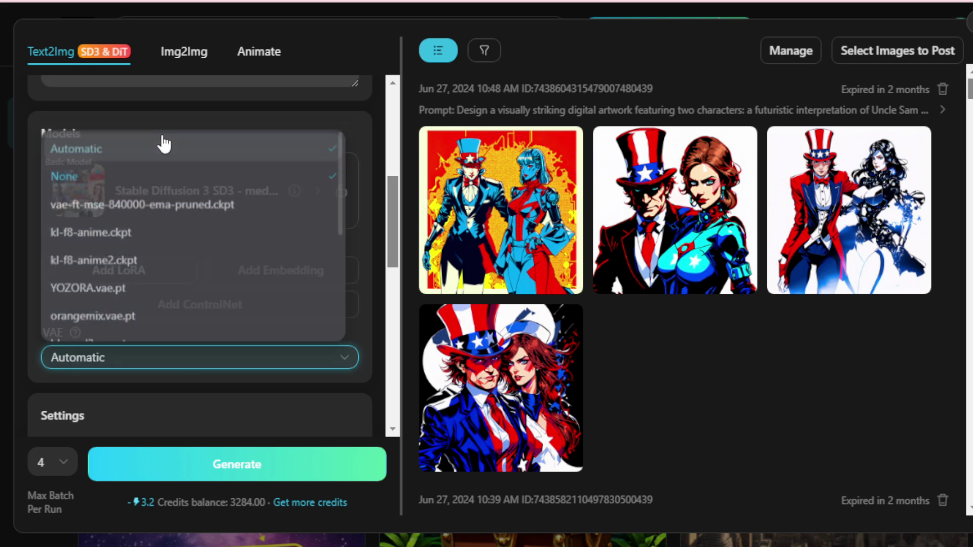
- Try the portrait, landscape and custom 1024 sizes, then settle on Square 1024×1024
scroll(166, 363, "down", 4)
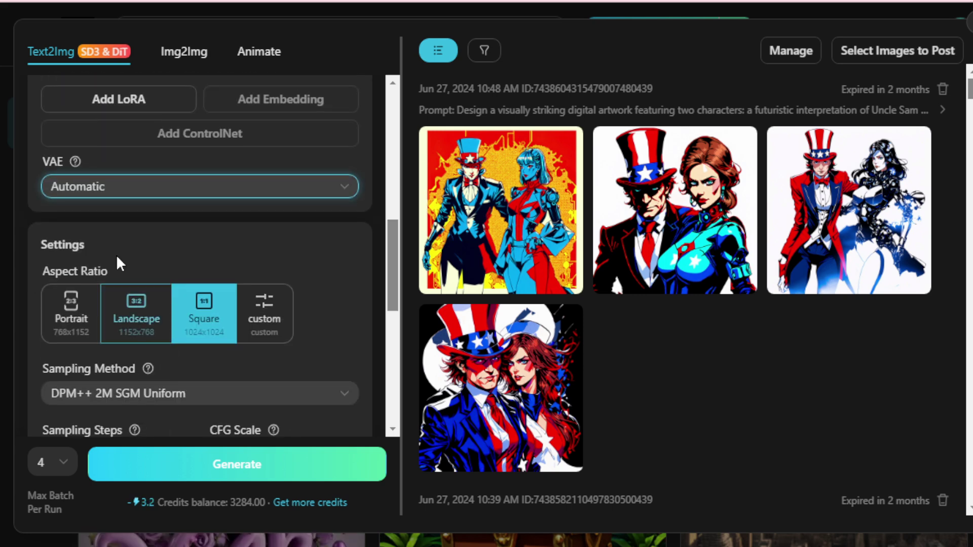
left_click_drag(112, 247, 41, 242)
left_click(44, 239)
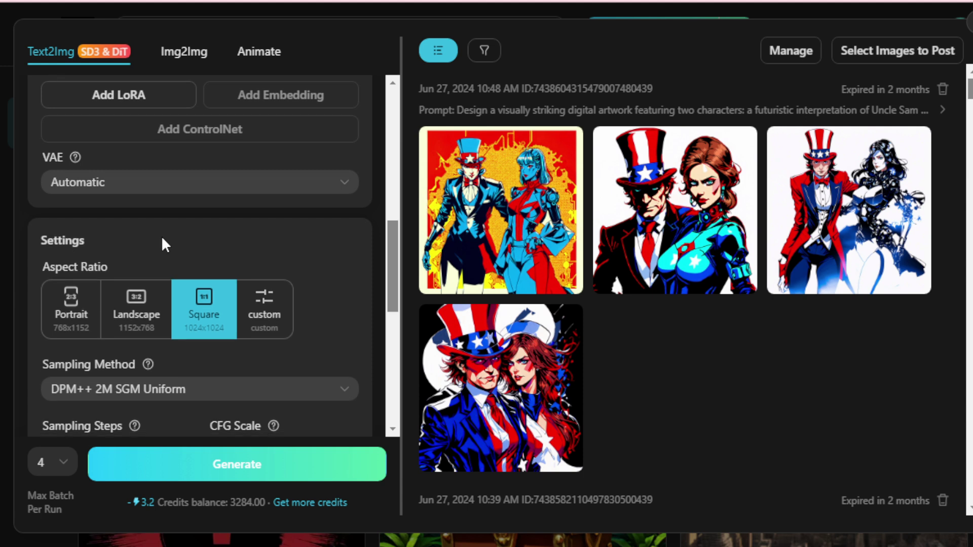
scroll(163, 244, "down", 2)
left_click(66, 238)
left_click(152, 236)
left_click(203, 231)
left_click(264, 231)
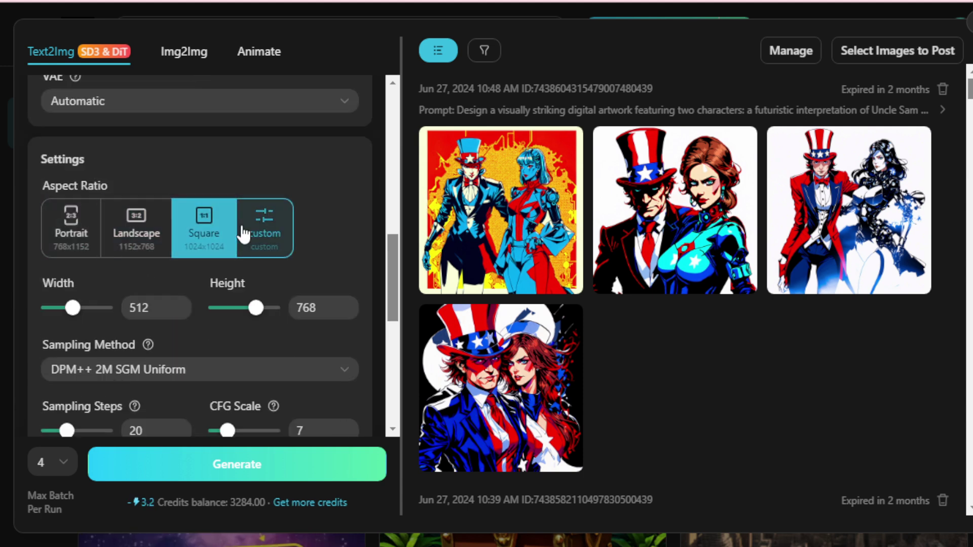
left_click_drag(72, 310, 106, 310)
left_click_drag(256, 308, 287, 315)
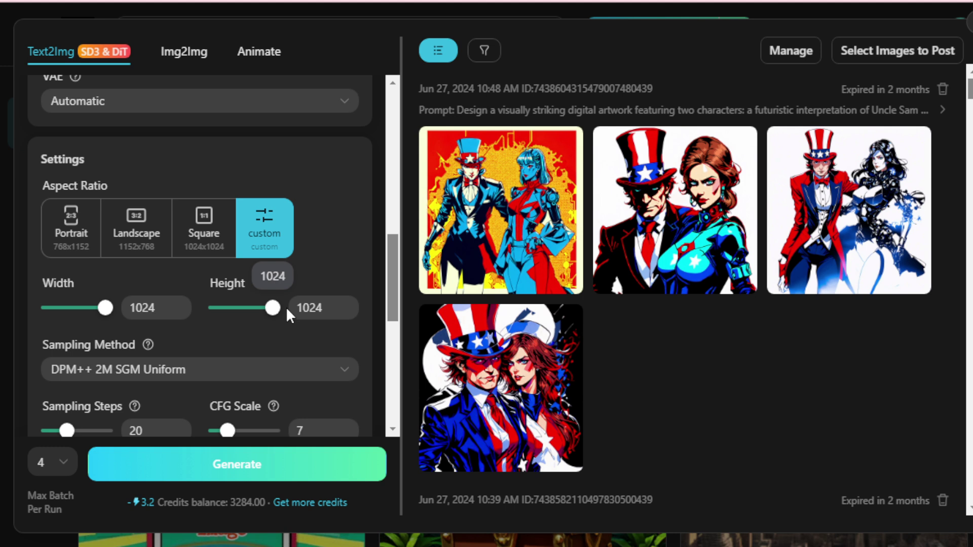
left_click(216, 227)
- Leave the seed random, toggle Upscale on then off, and keep 4 images per run
scroll(215, 226, "down", 3)
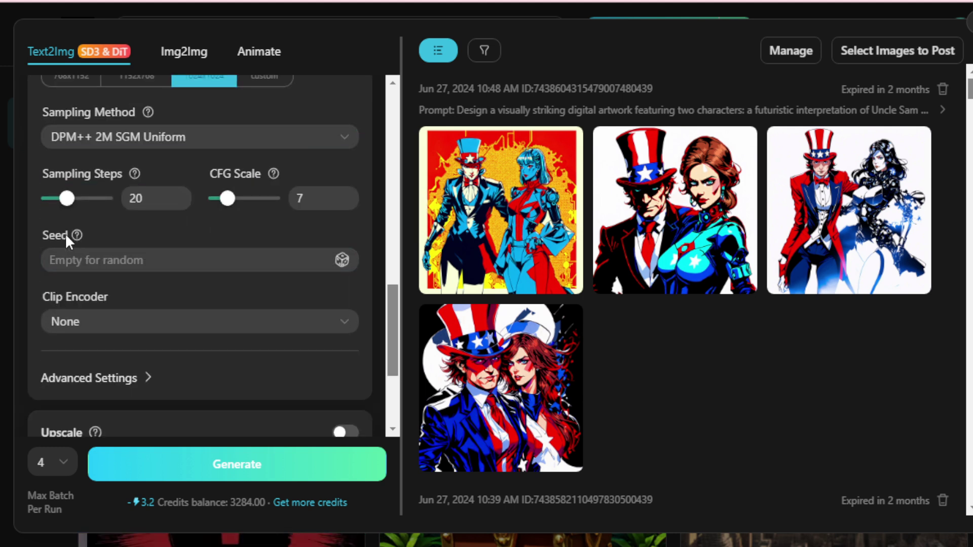
left_click_drag(48, 235, 107, 254)
left_click(147, 263)
scroll(148, 263, "down", 3)
left_click(344, 253)
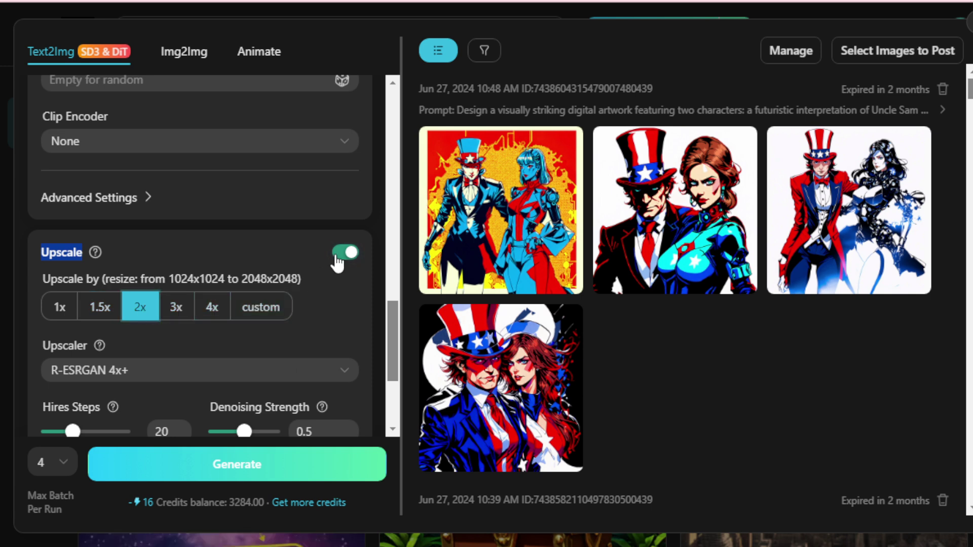
left_click(336, 257)
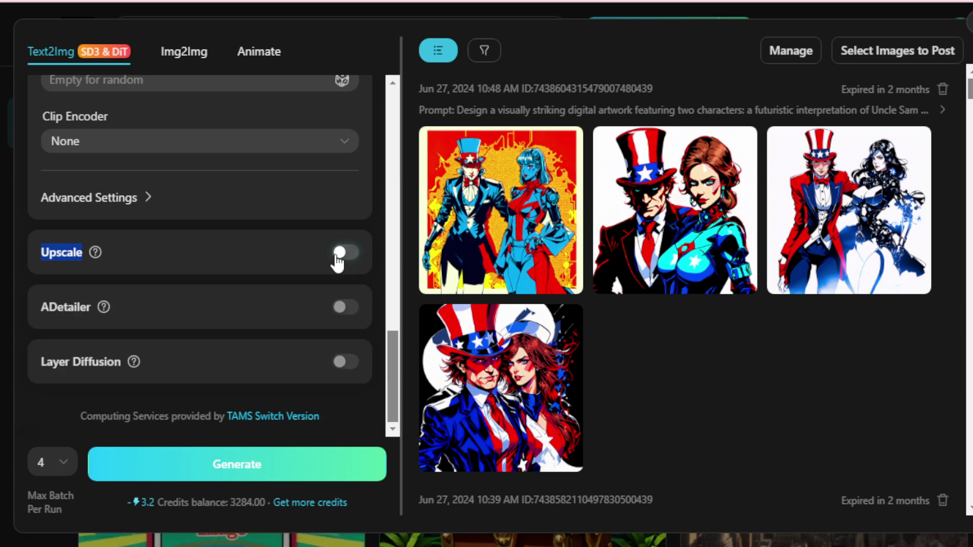
left_click(58, 462)
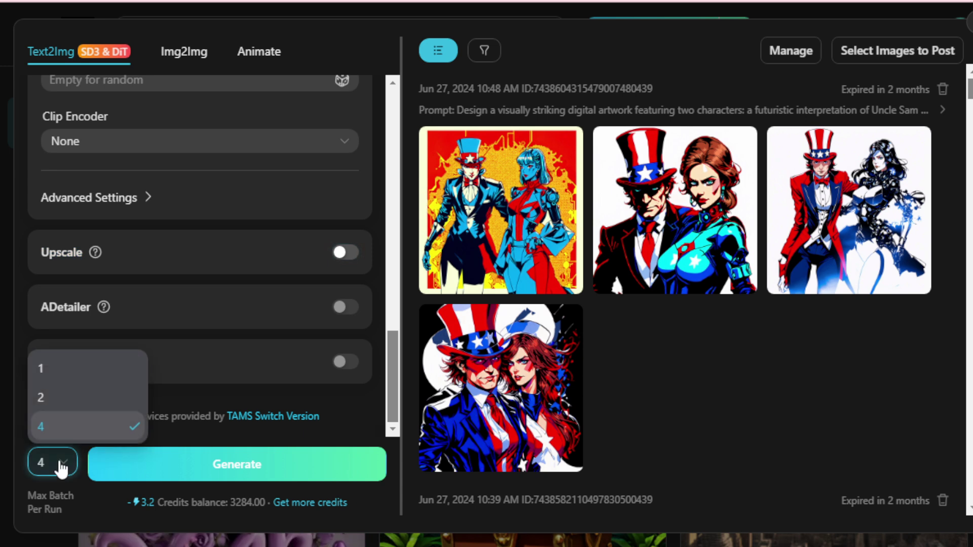
left_click(59, 428)
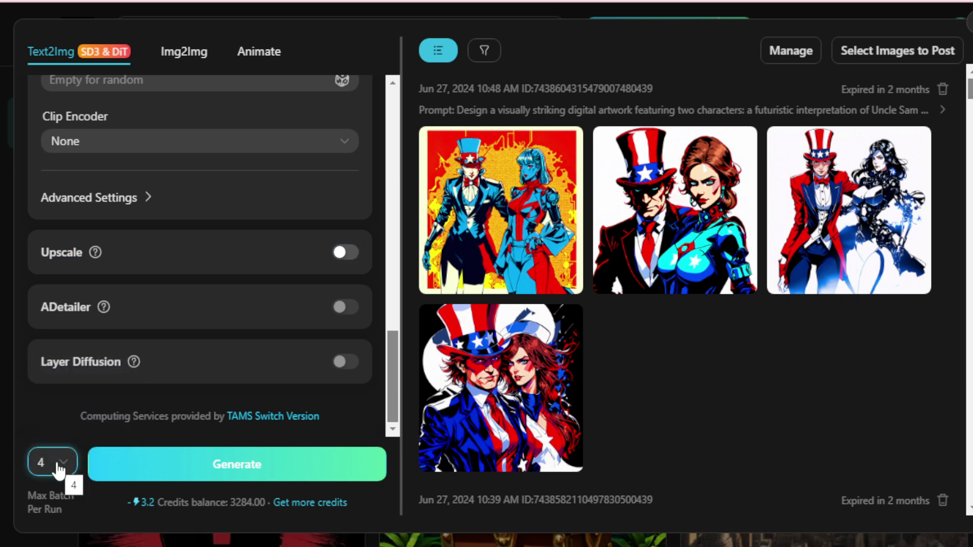
- Generate four SD3 images of the aurora-haired woman and review each in the viewer
left_click(229, 469)
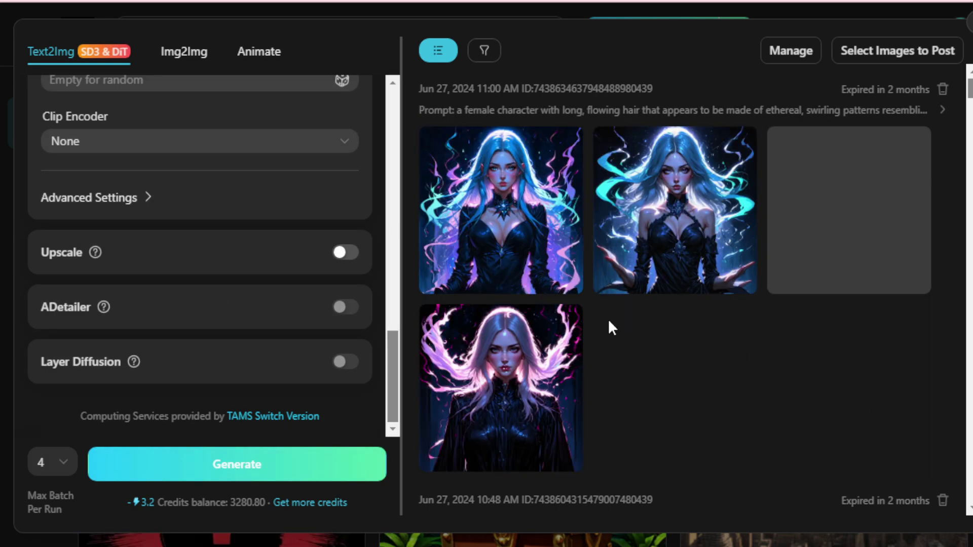
left_click(530, 269)
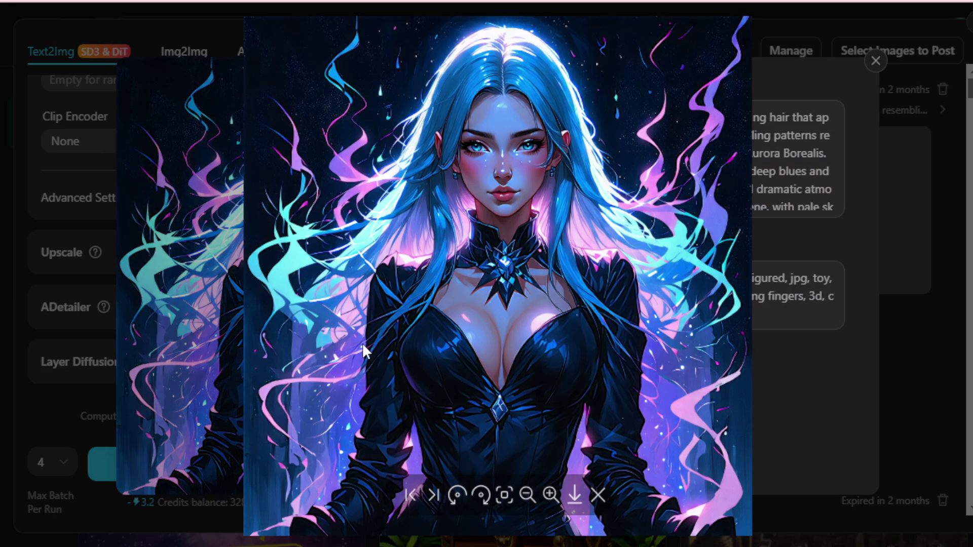
left_click(433, 496)
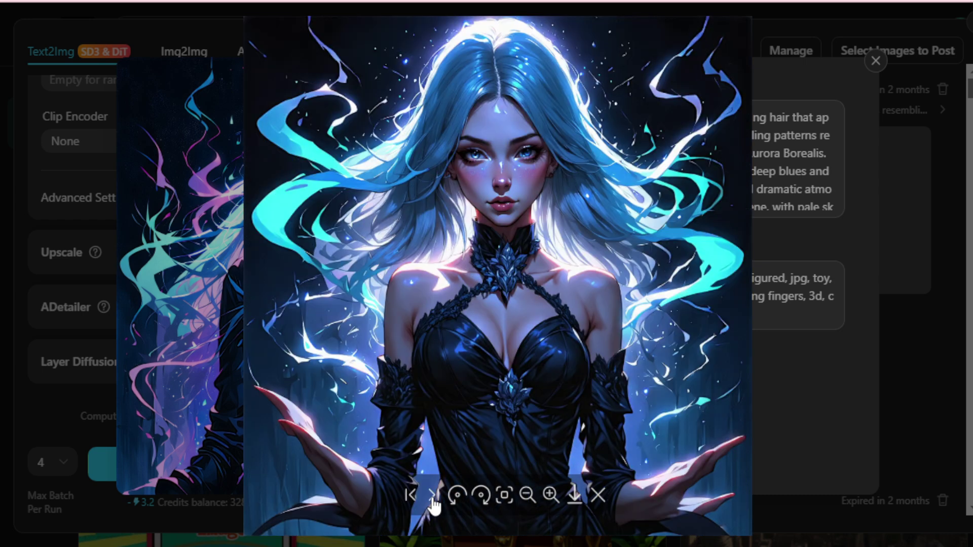
left_click(433, 497)
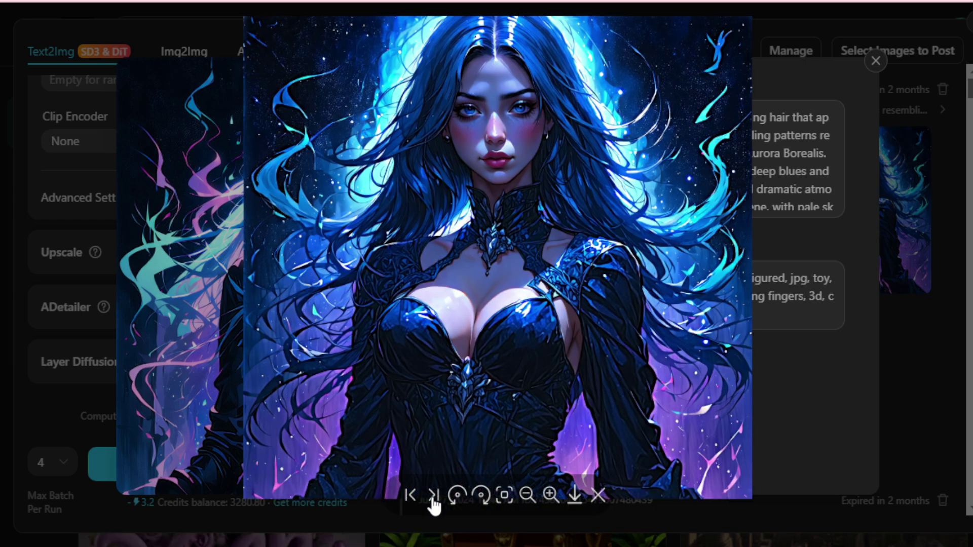
left_click(433, 497)
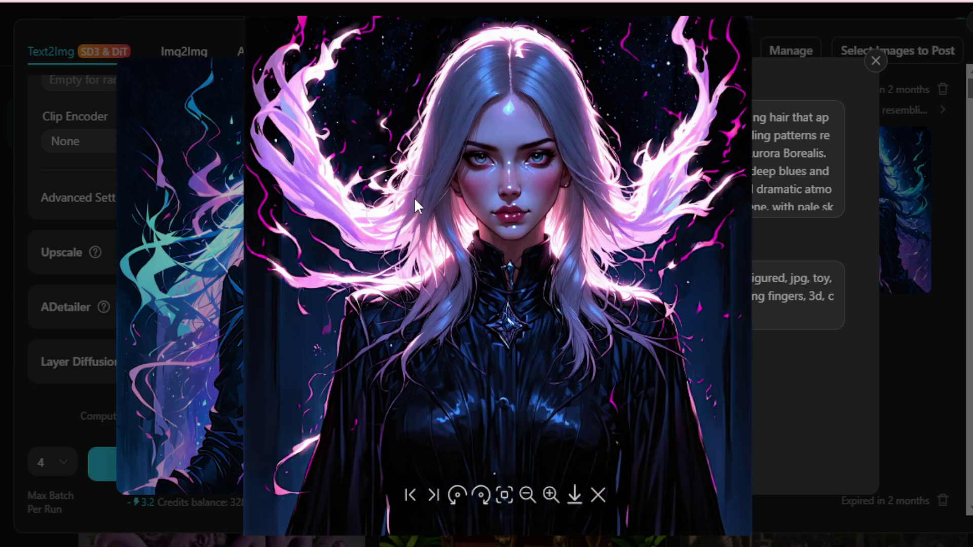
left_click(598, 495)
left_click(875, 61)
scroll(394, 372, "up", 5)
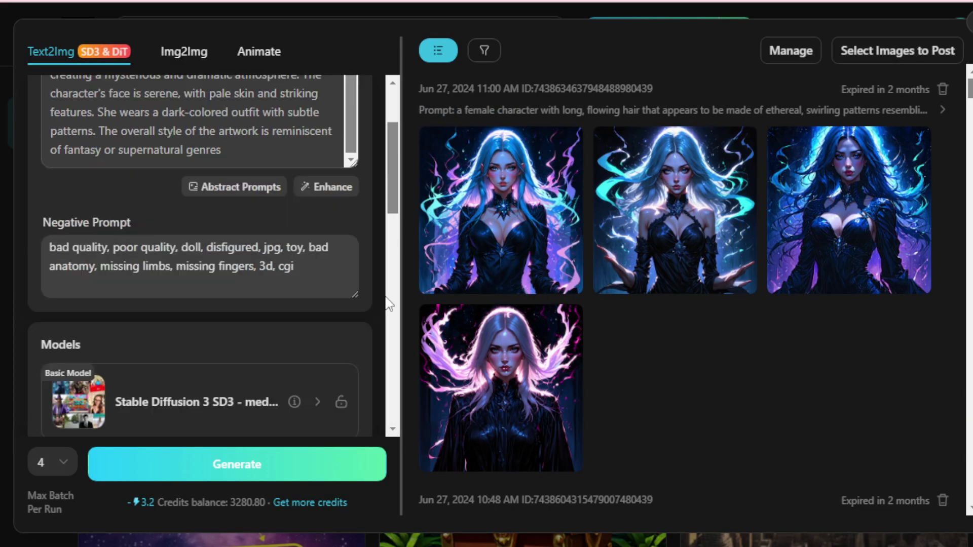
- Switch the model to HunYuanDiT - ema and generate a new batch
scroll(202, 284, "down", 3)
left_click(202, 284)
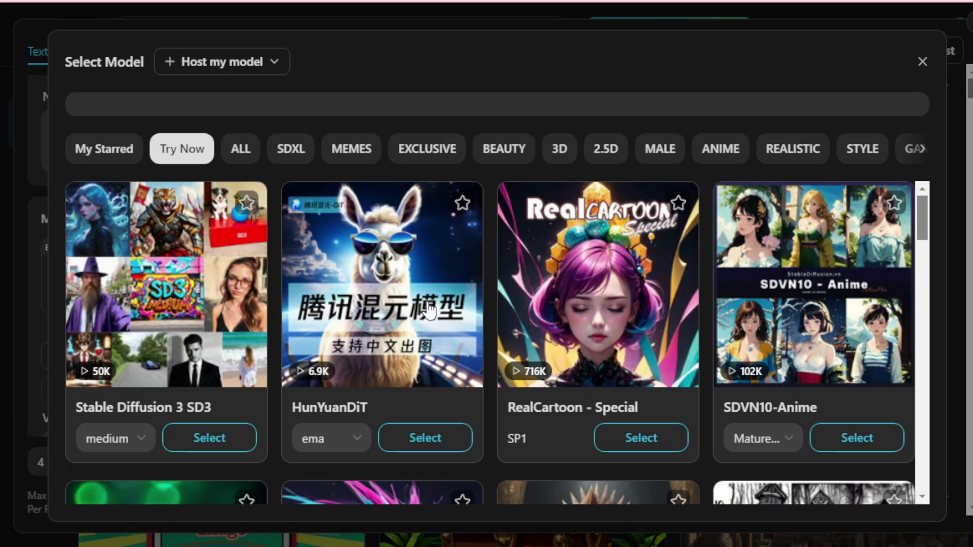
left_click(426, 438)
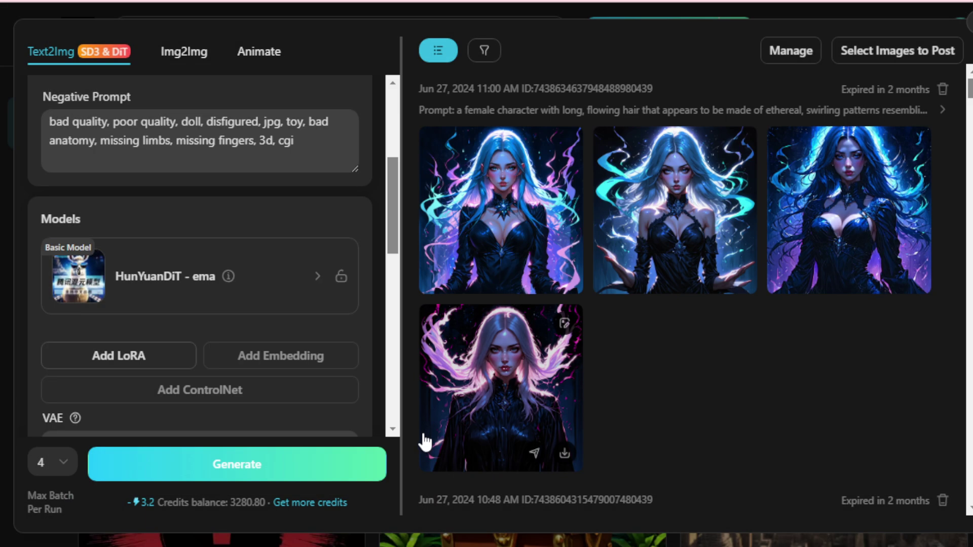
left_click(250, 469)
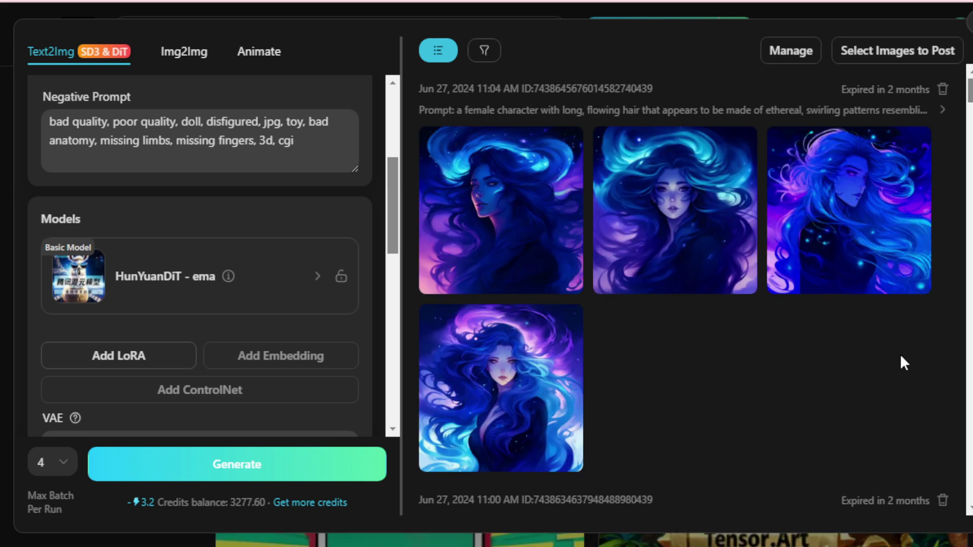
- Browse the new HunYuanDiT images one by one at full size
left_click(535, 251)
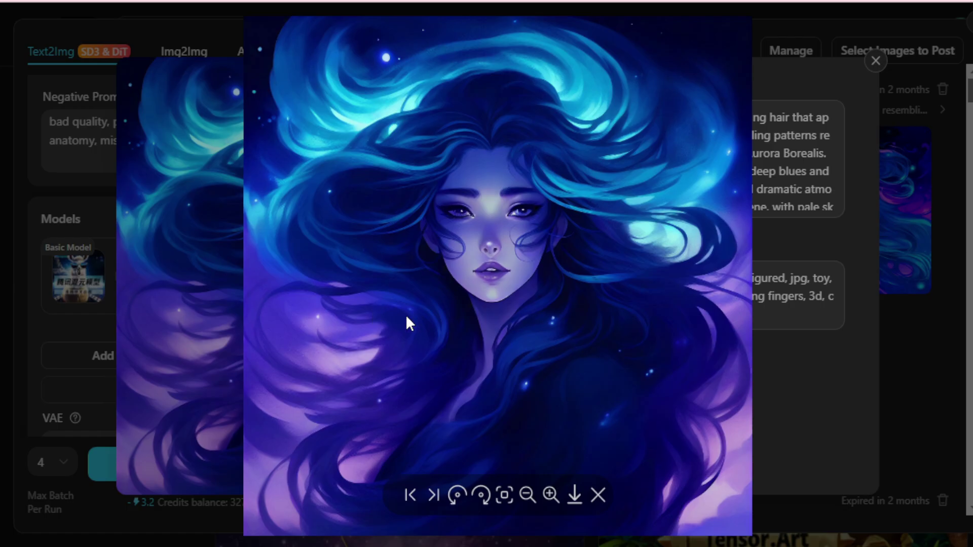
left_click(433, 495)
left_click(433, 495)
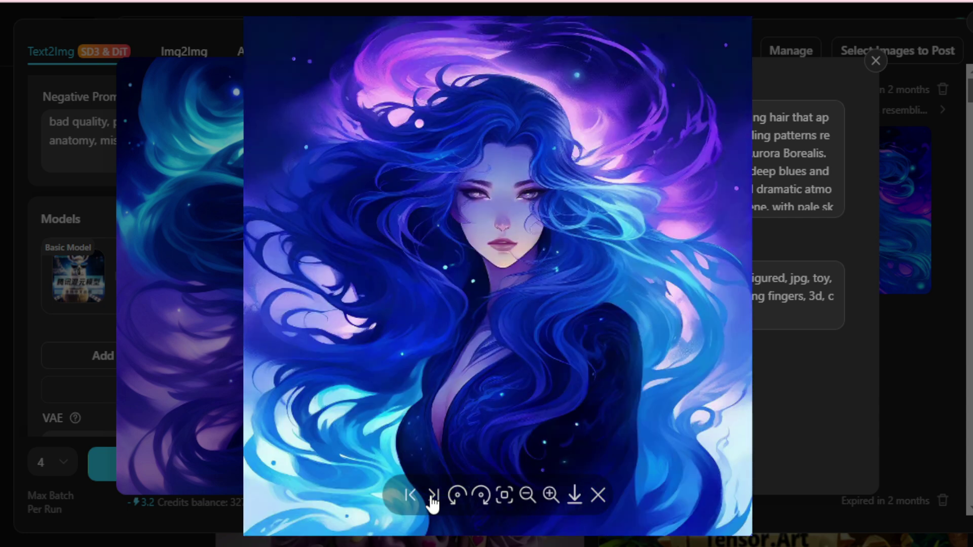
left_click(433, 495)
left_click(433, 496)
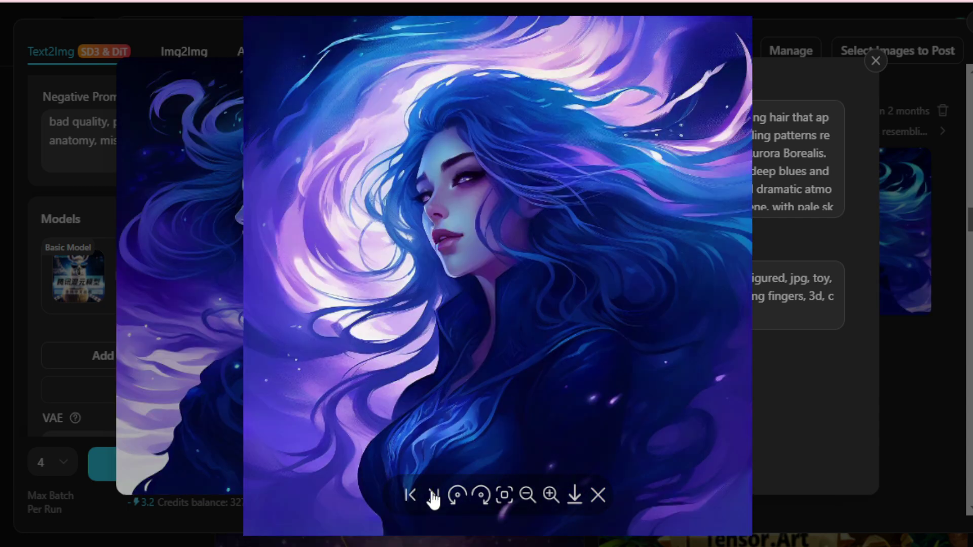
left_click(433, 496)
left_click(433, 496)
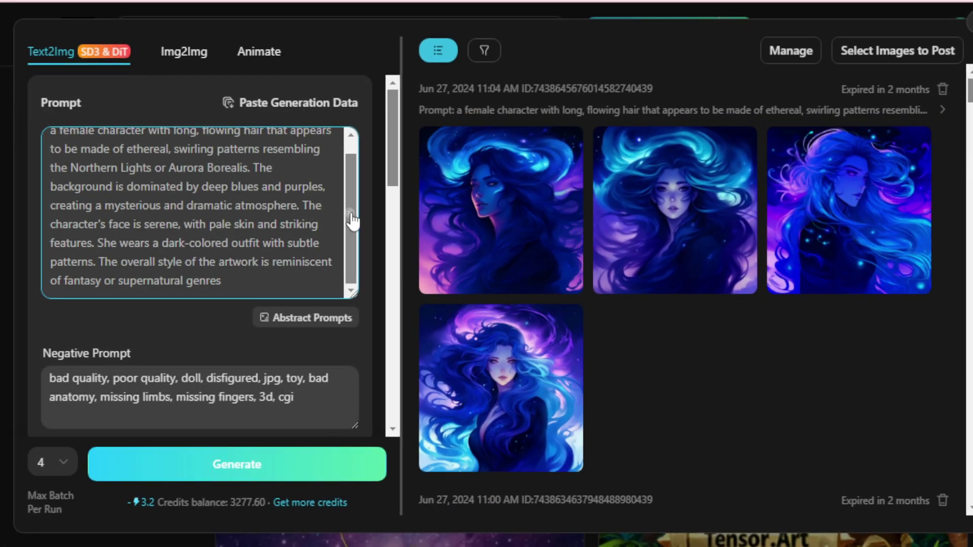
- Replace the prompt with the neon cyberpunk alien description and focus the empty Negative Prompt box
left_click(349, 214)
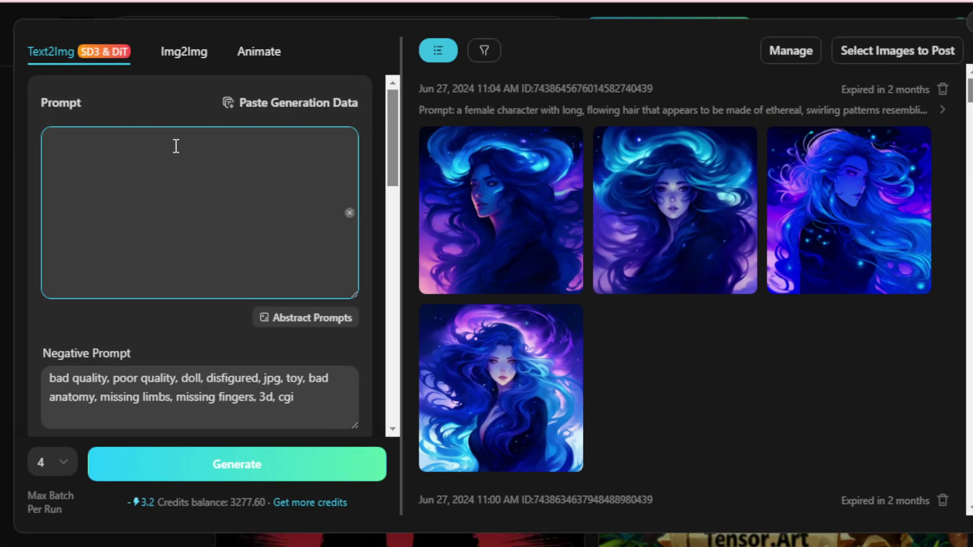
key("ctrl+v")
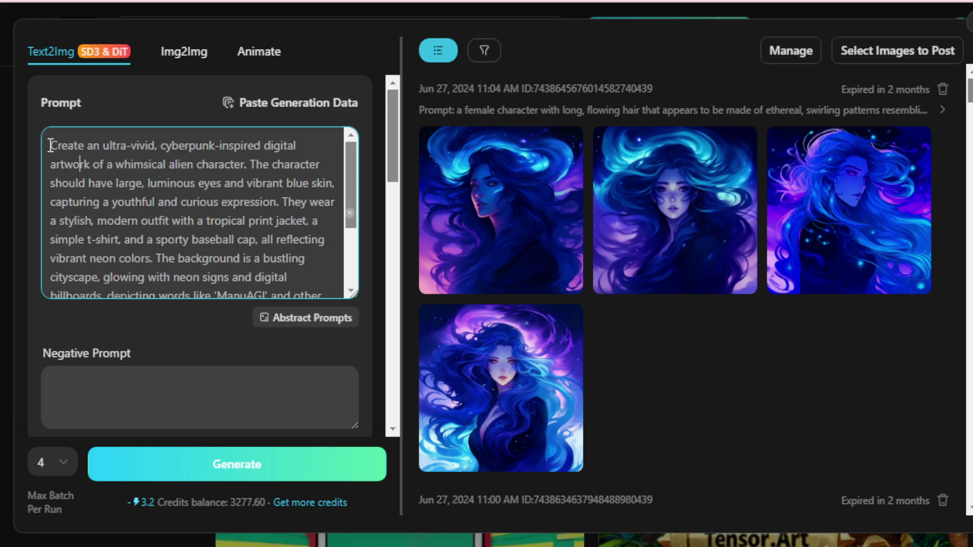
left_click_drag(50, 146, 210, 202)
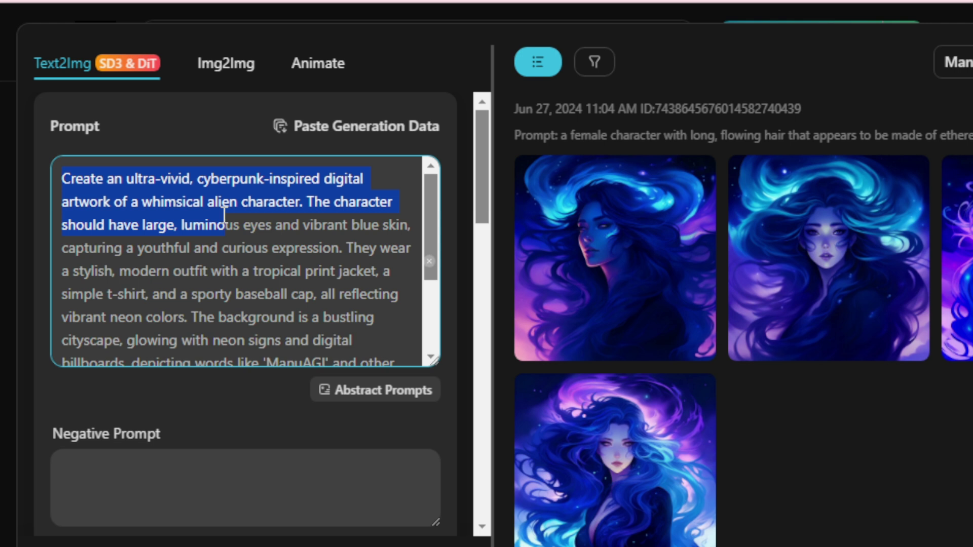
left_click_drag(224, 215, 376, 353)
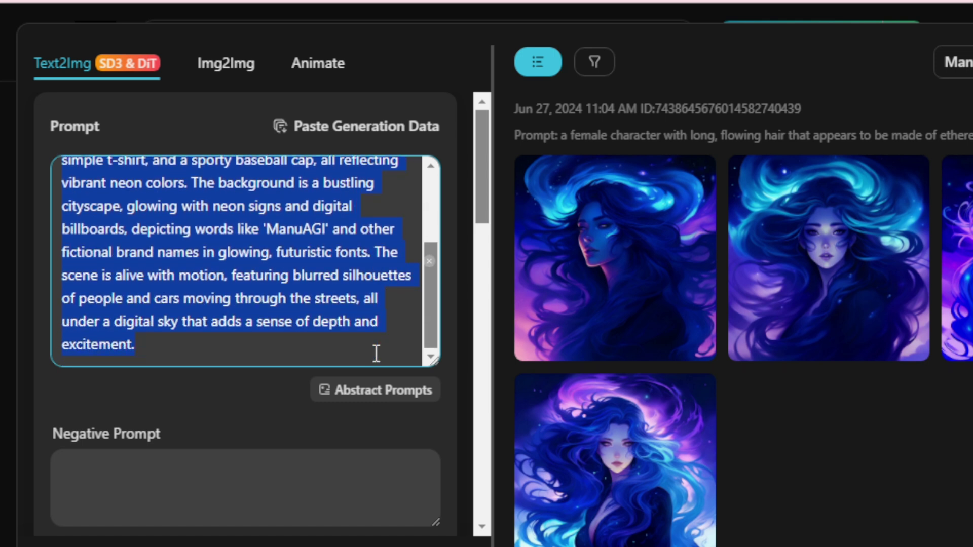
left_click(376, 354)
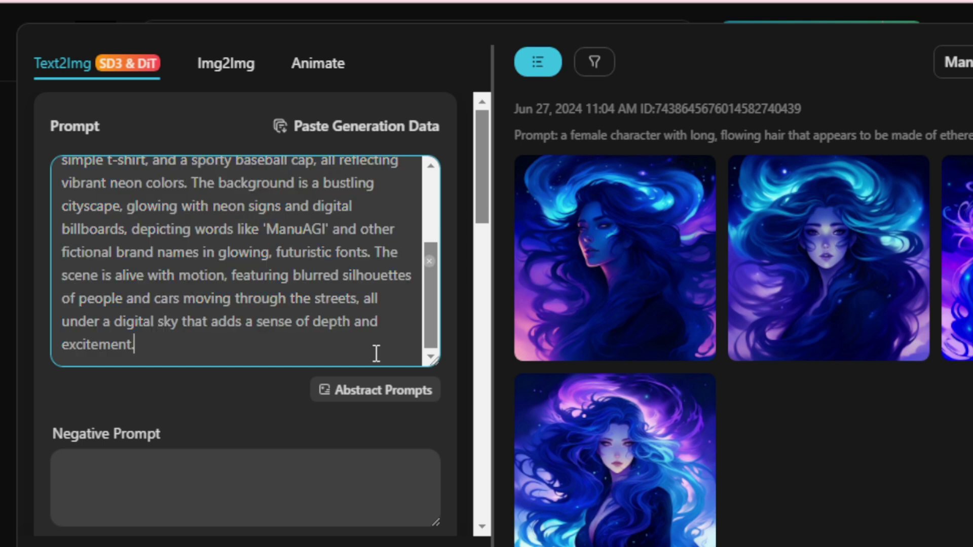
left_click(277, 376)
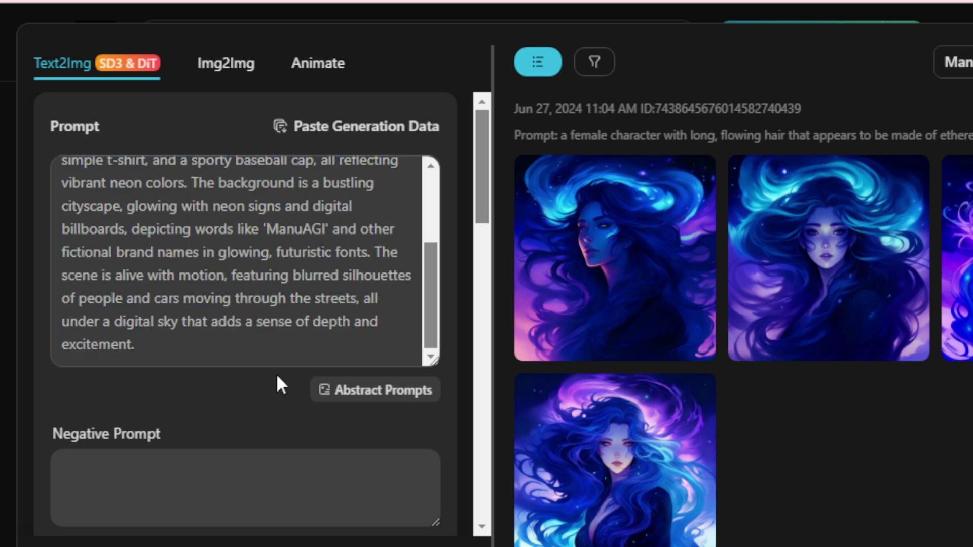
scroll(217, 398, "down", 2)
left_click(218, 393)
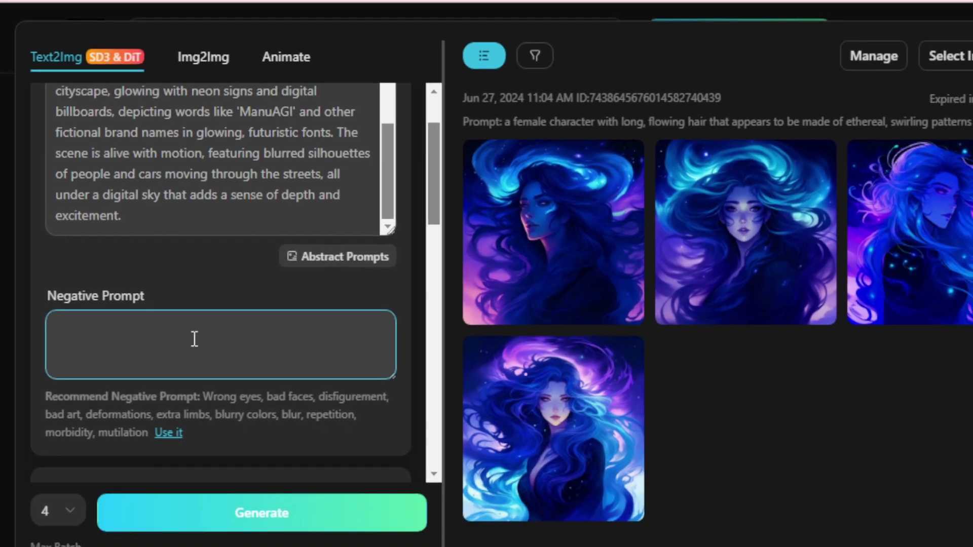
- Fill the negative prompt with the recommended terms
left_click(51, 439)
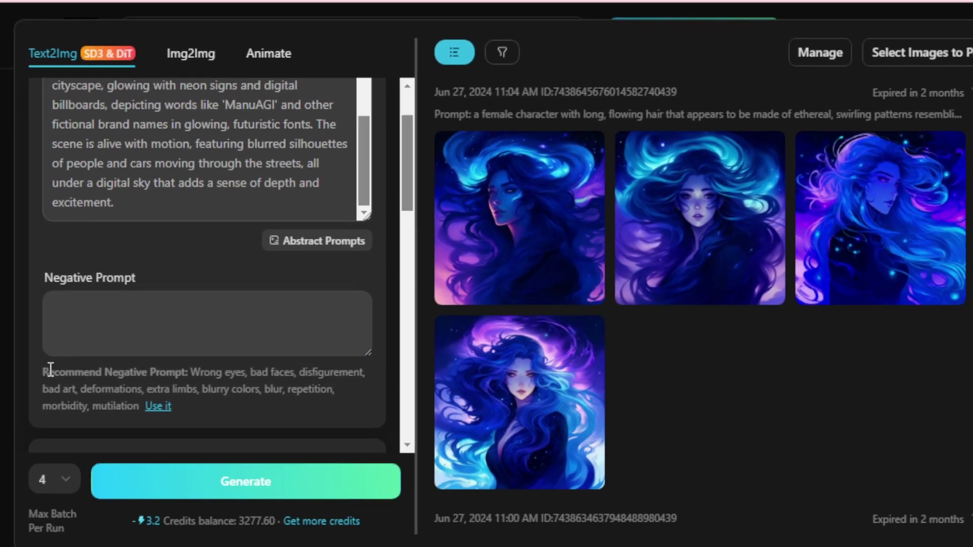
left_click_drag(41, 358, 147, 359)
left_click(158, 372)
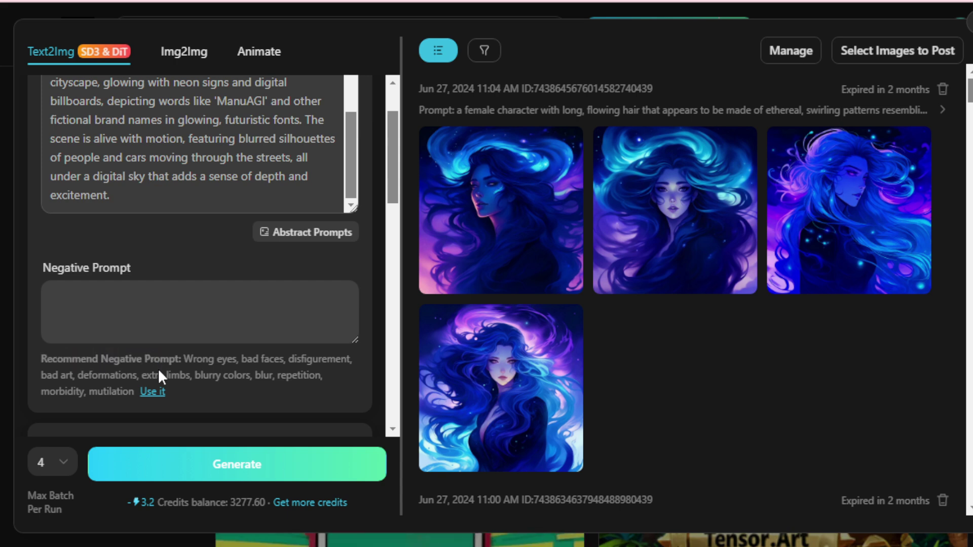
left_click(152, 391)
- Set the model to Stable Diffusion 3 with Automatic VAE
scroll(156, 311, "down", 3)
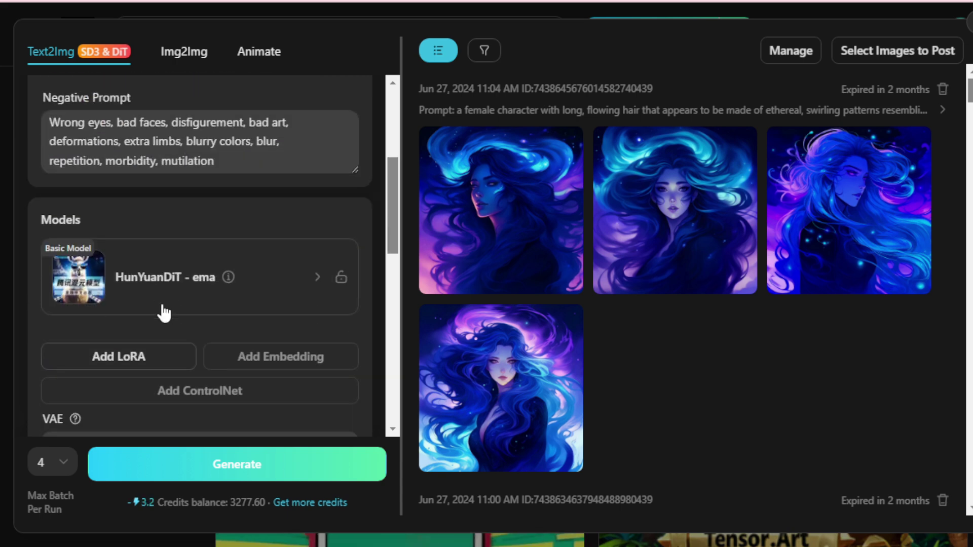
left_click(174, 289)
left_click(197, 441)
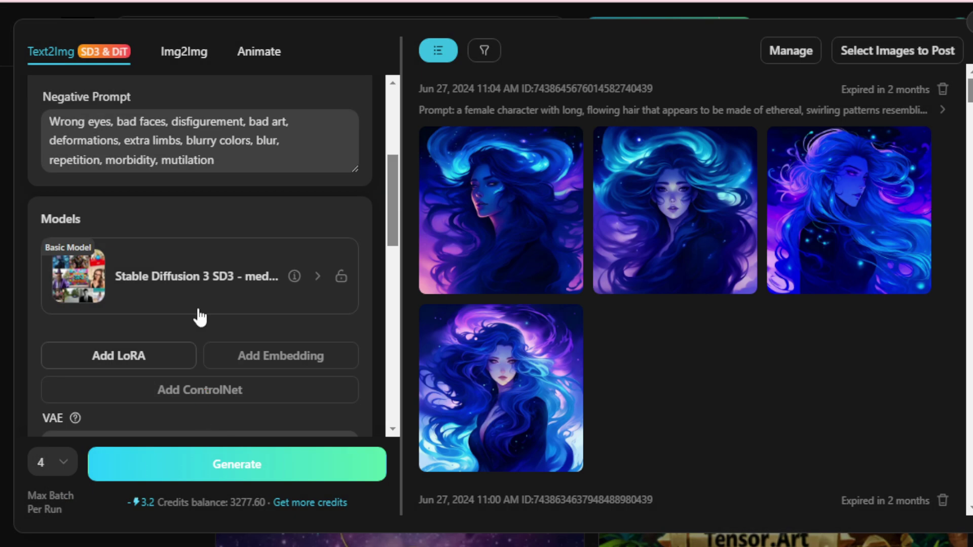
scroll(195, 311, "down", 3)
scroll(194, 308, "down", 2)
left_click(169, 192)
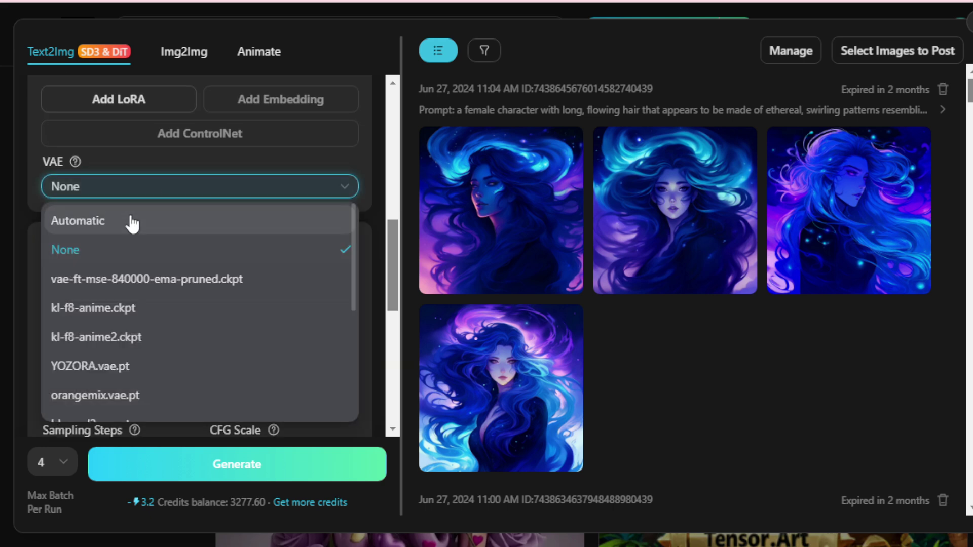
left_click(130, 221)
- Generate a batch of the cyberpunk alien images
scroll(170, 223, "down", 2)
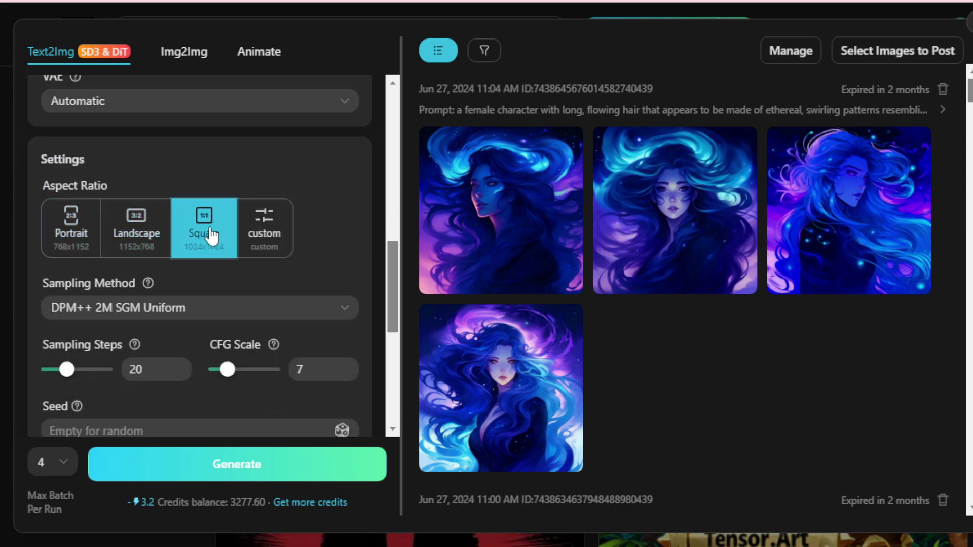
scroll(210, 237, "down", 2)
scroll(211, 237, "down", 4)
left_click(222, 469)
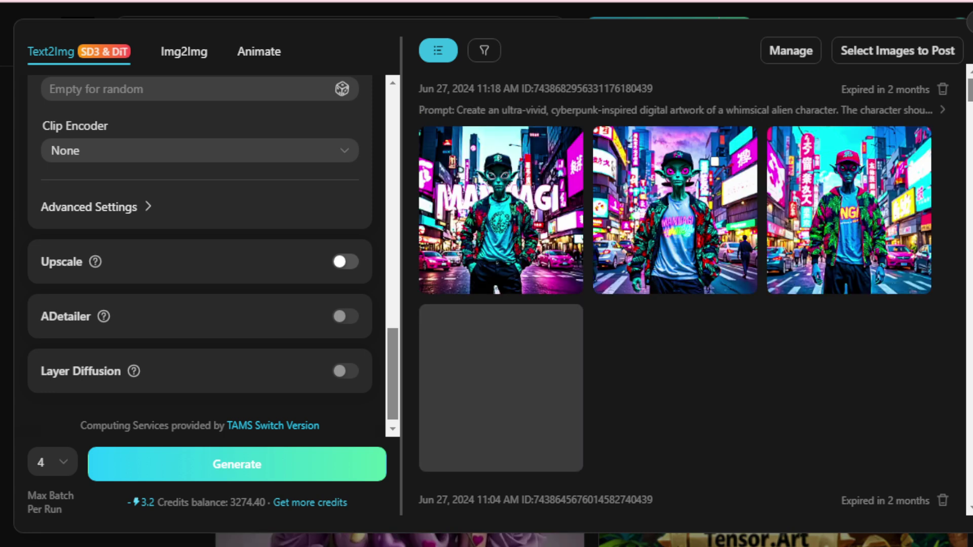
- Open the first SD3 alien image full size and step through the rest
left_click(491, 248)
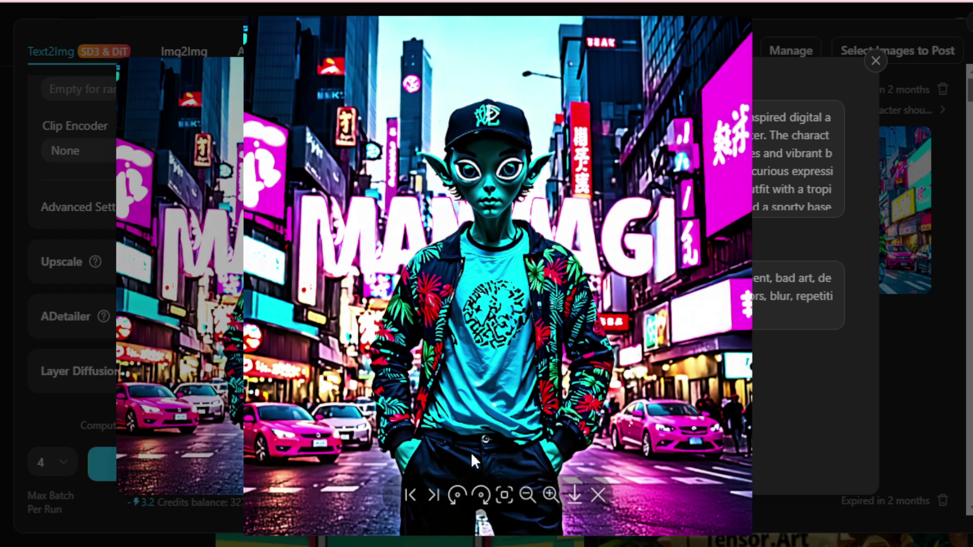
left_click(434, 496)
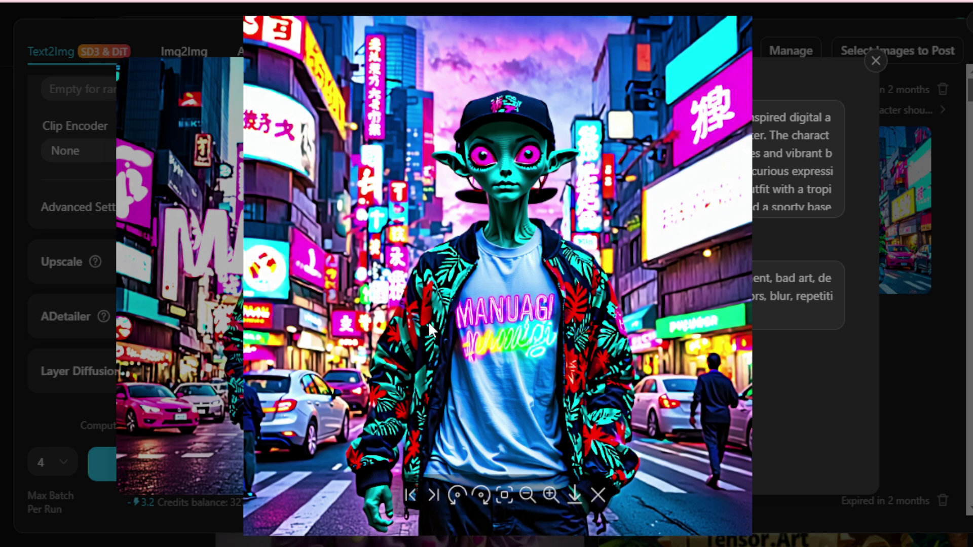
left_click(434, 496)
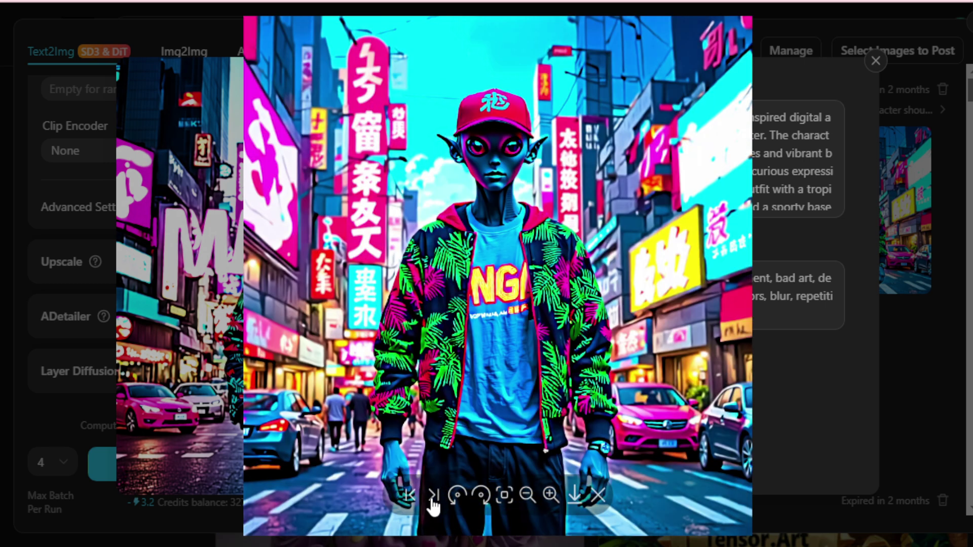
left_click(434, 495)
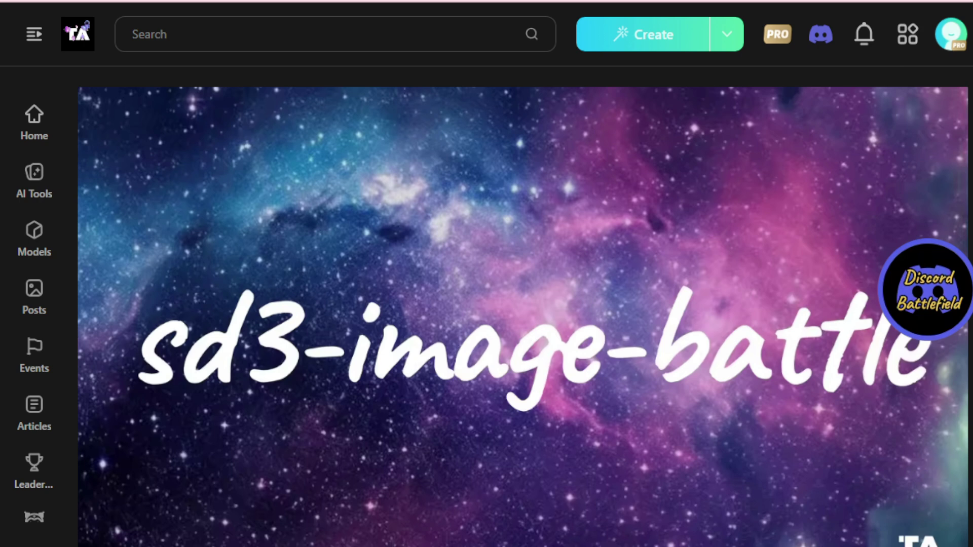
- Scroll the sd3-image-battle Event Intro down to its closing UTC 00:00 July 1st deadline
scroll(523, 306, "down", 2)
scroll(523, 307, "down", 5)
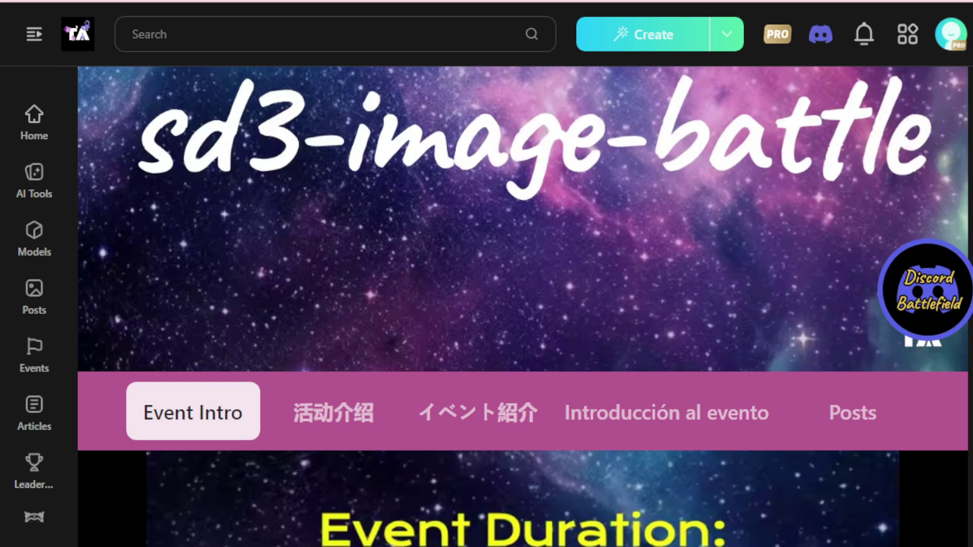
scroll(523, 307, "down", 3)
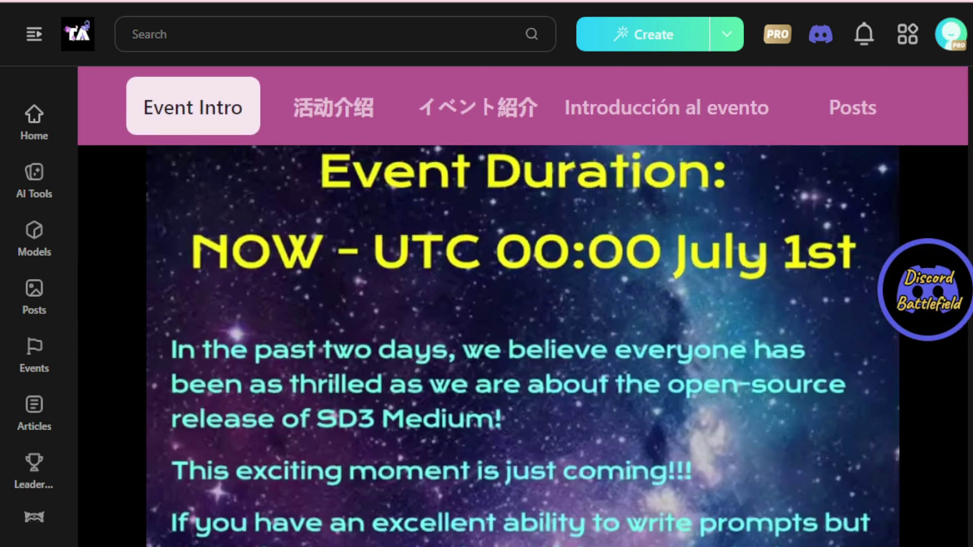
scroll(523, 307, "down", 3)
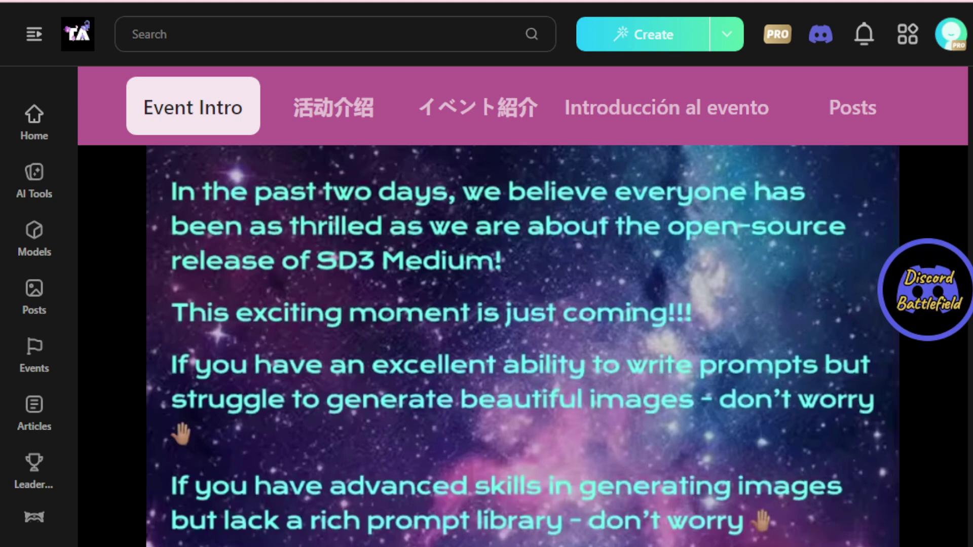
scroll(523, 306, "down", 10)
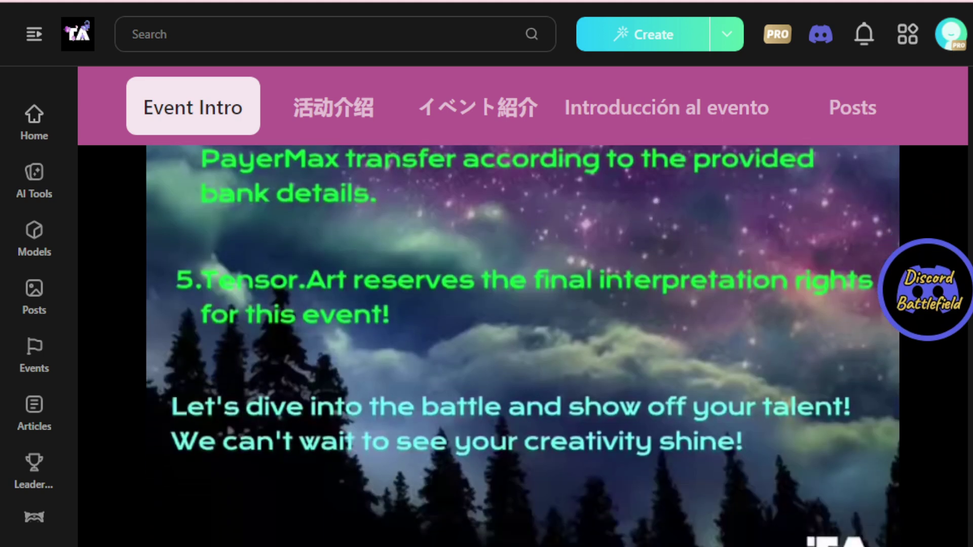
scroll(523, 307, "down", 2)
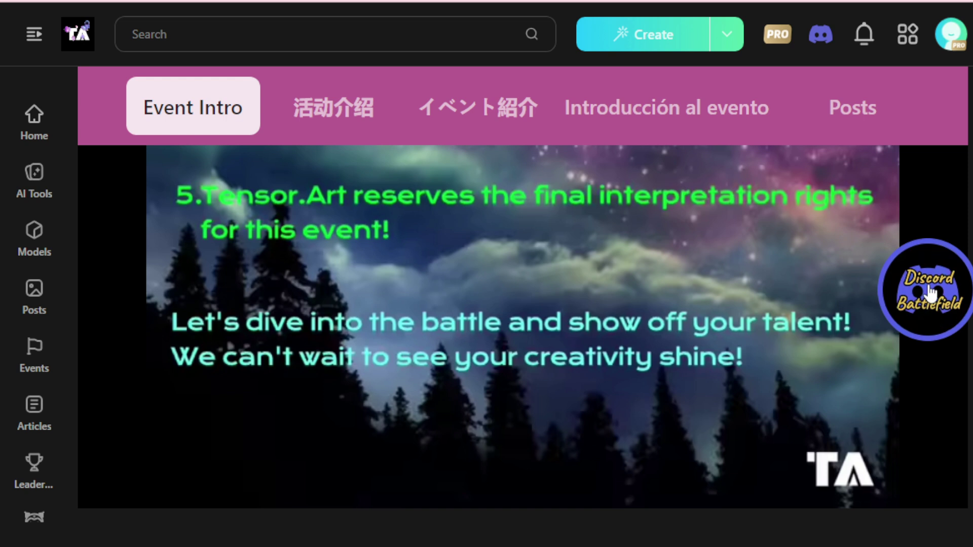
- Join the TensorArt server and answer onboarding: enthusiast, yes to event credits, yes to social media updates
left_click(930, 300)
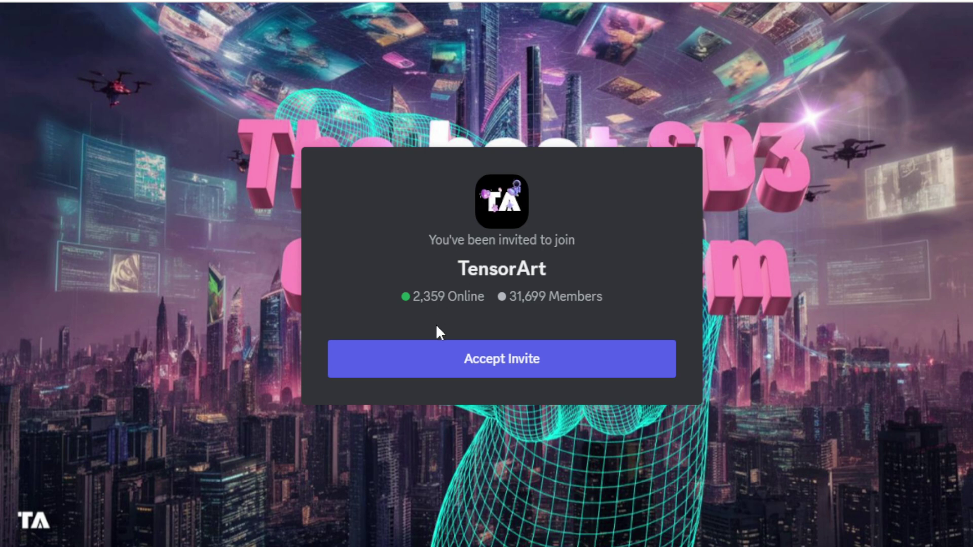
left_click(491, 359)
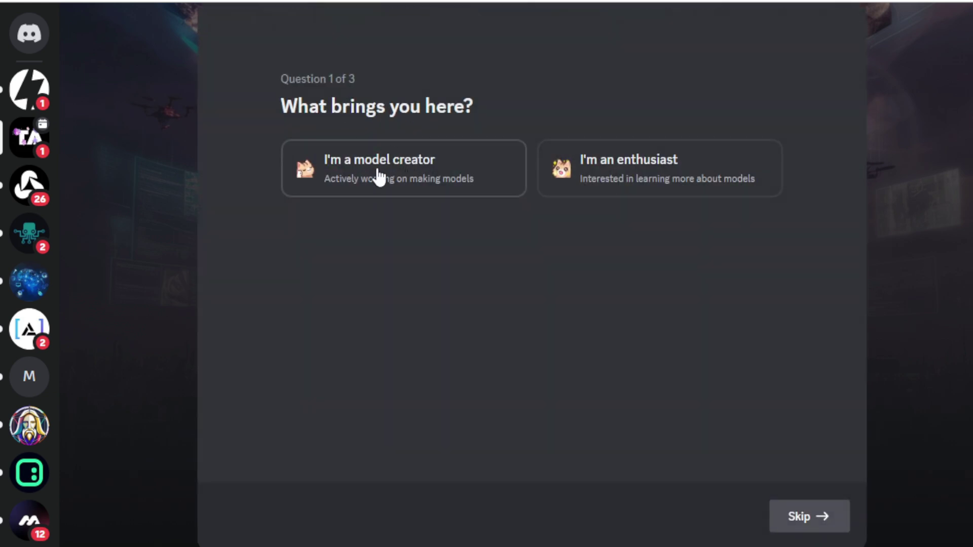
left_click(627, 192)
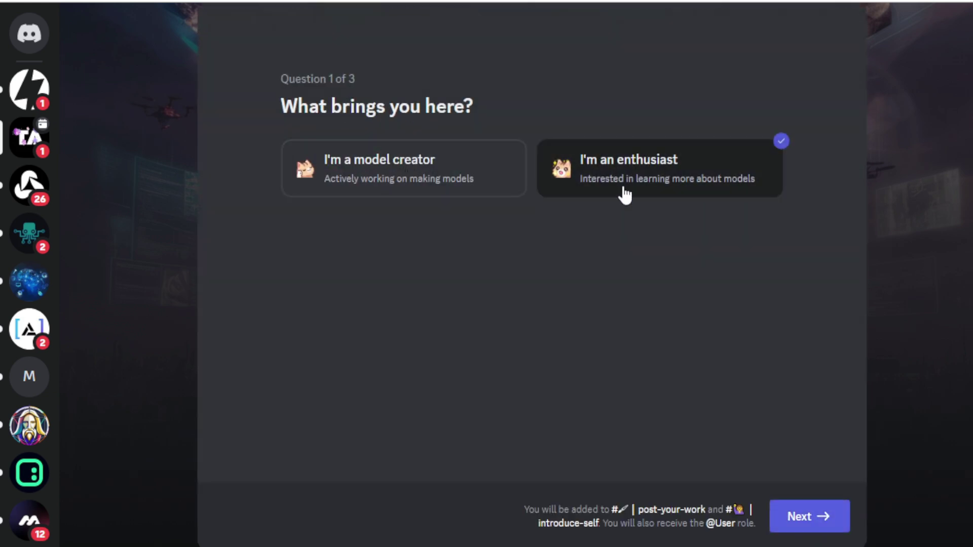
left_click(807, 522)
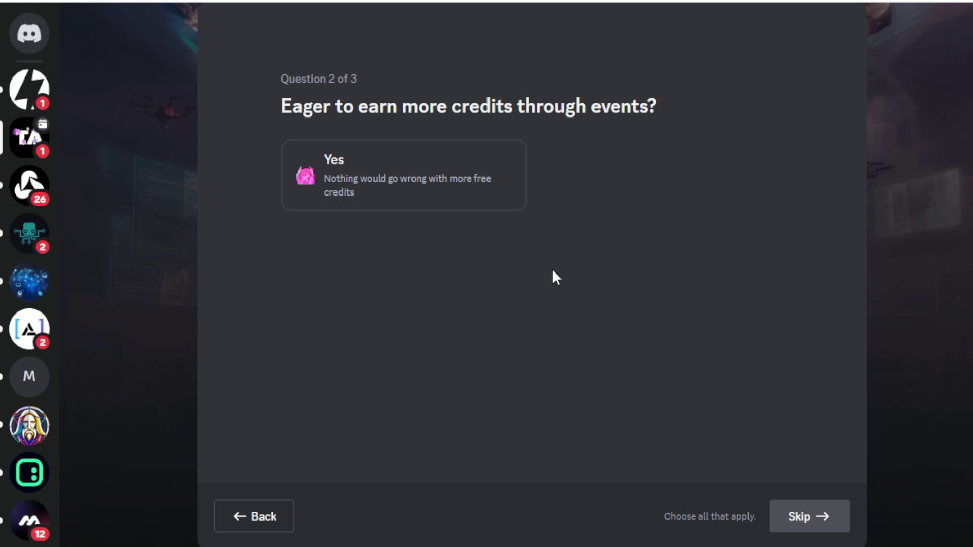
left_click(440, 188)
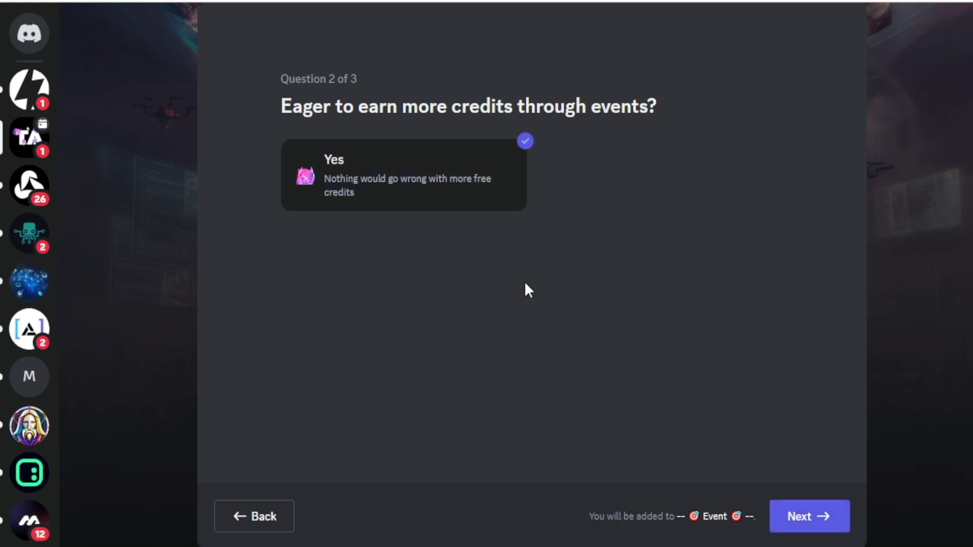
left_click(799, 517)
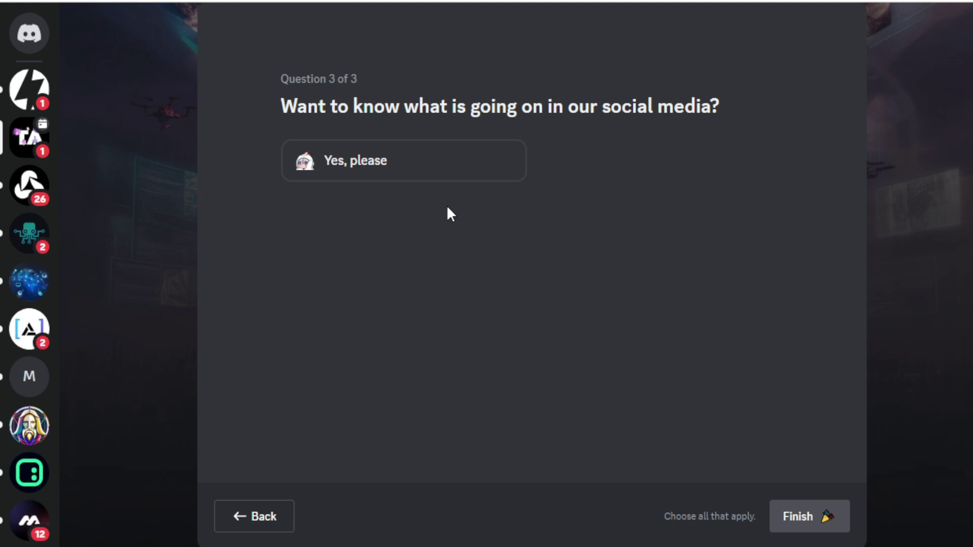
left_click(428, 161)
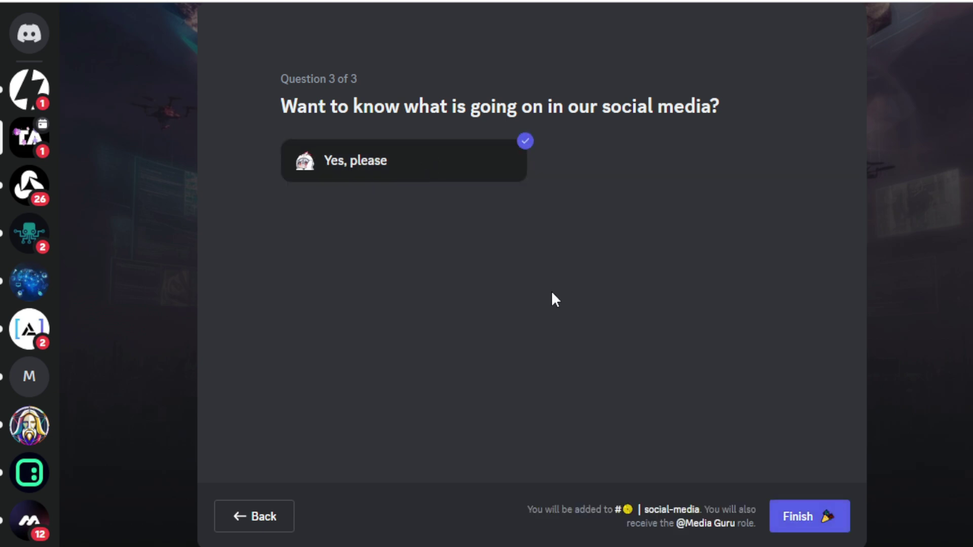
left_click(795, 521)
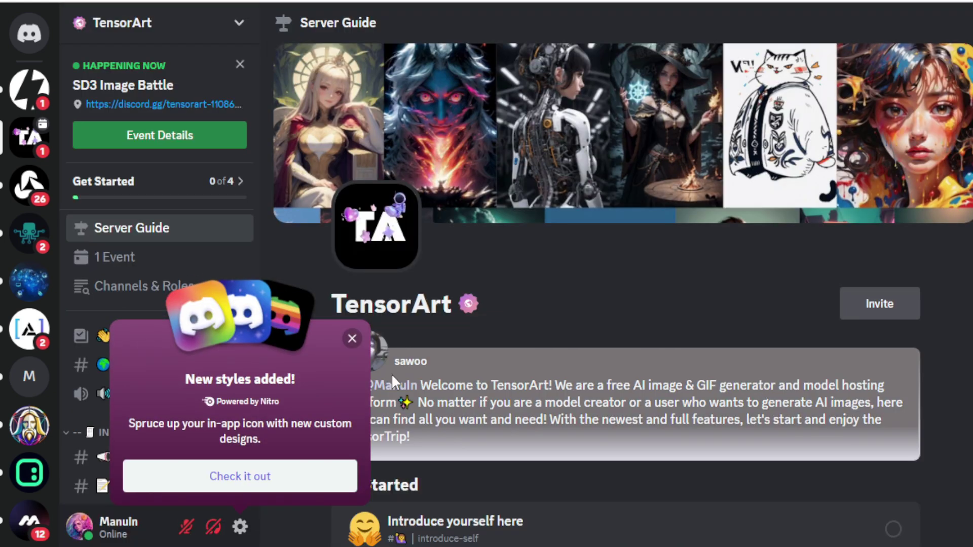
- Dismiss the new styles announcement and post 'Hello everyone' in #introduce-self
left_click(352, 339)
scroll(656, 277, "down", 5)
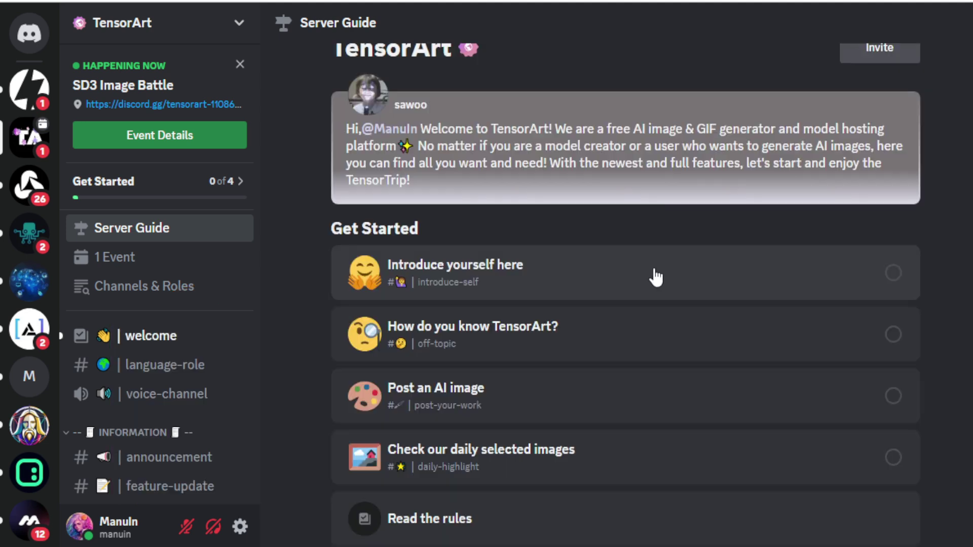
left_click(656, 277)
type("Hello everyone")
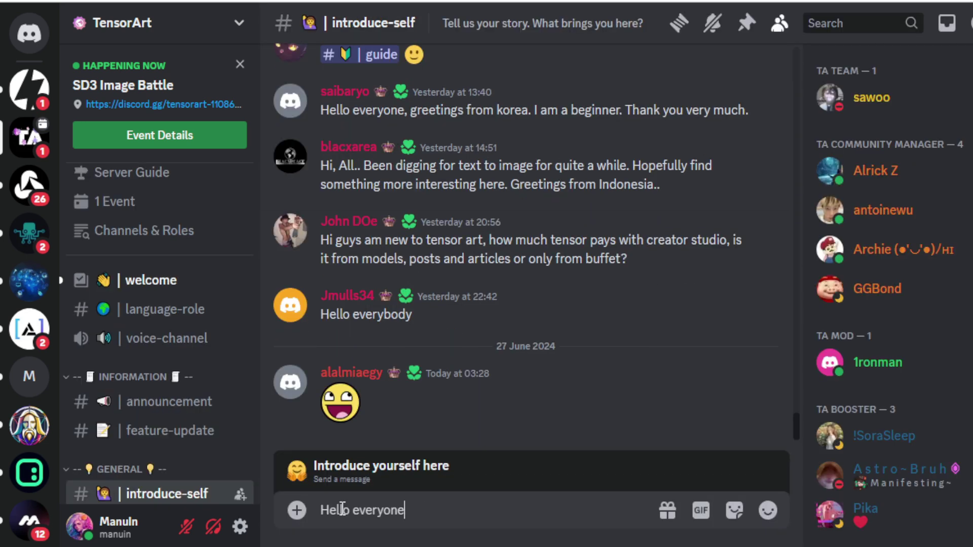
key("Return")
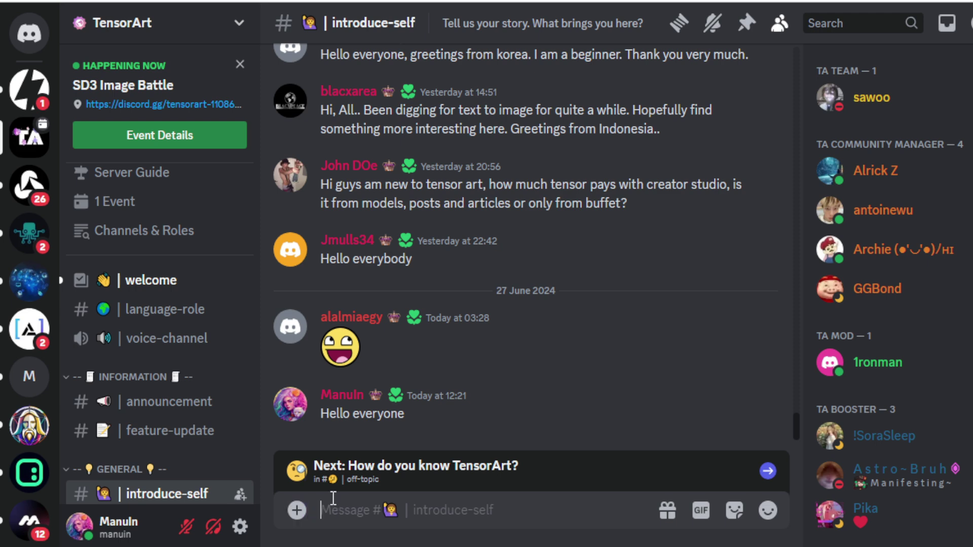
- Answer 'youtube' in #off-topic for how you know TensorArt
left_click(766, 471)
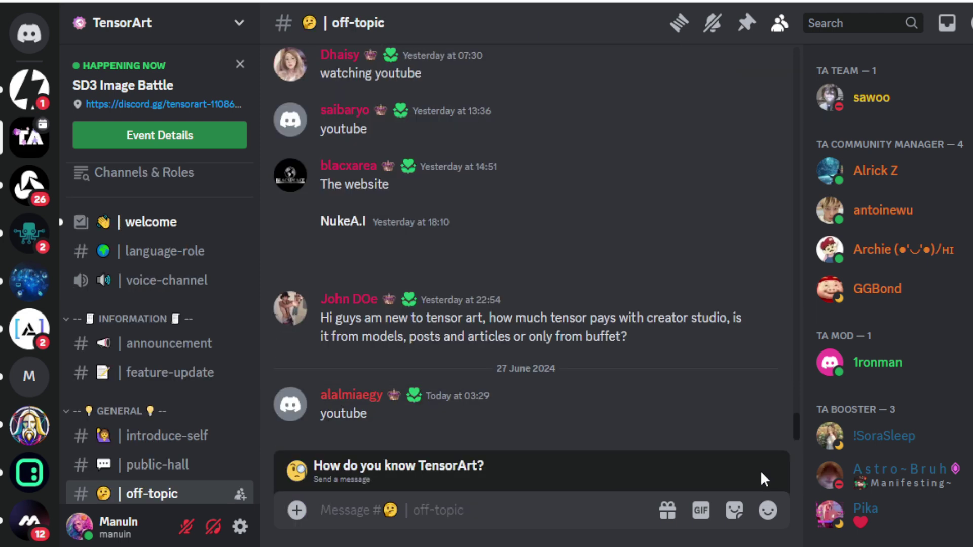
type("youtube")
key("Return")
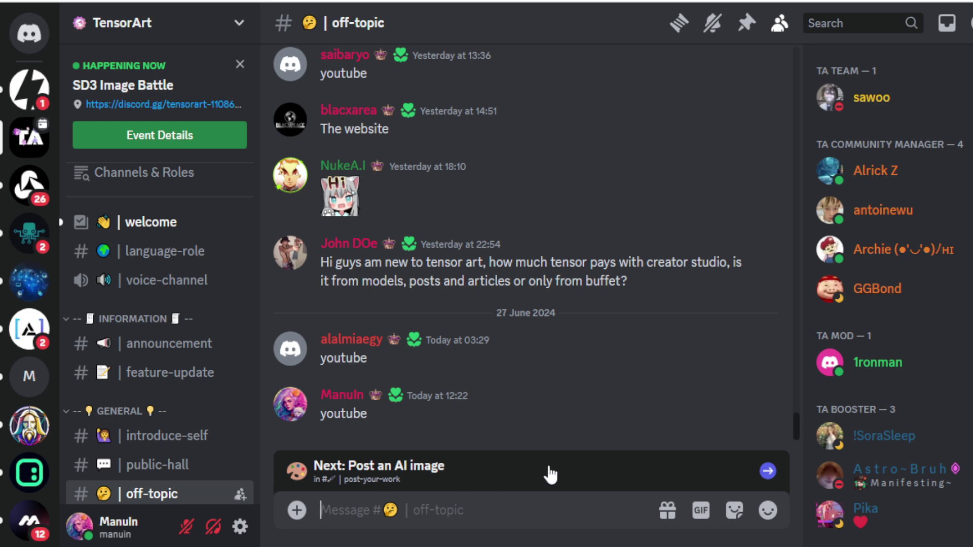
- Post the cyberpunk alien image in #post-your-work
left_click(549, 467)
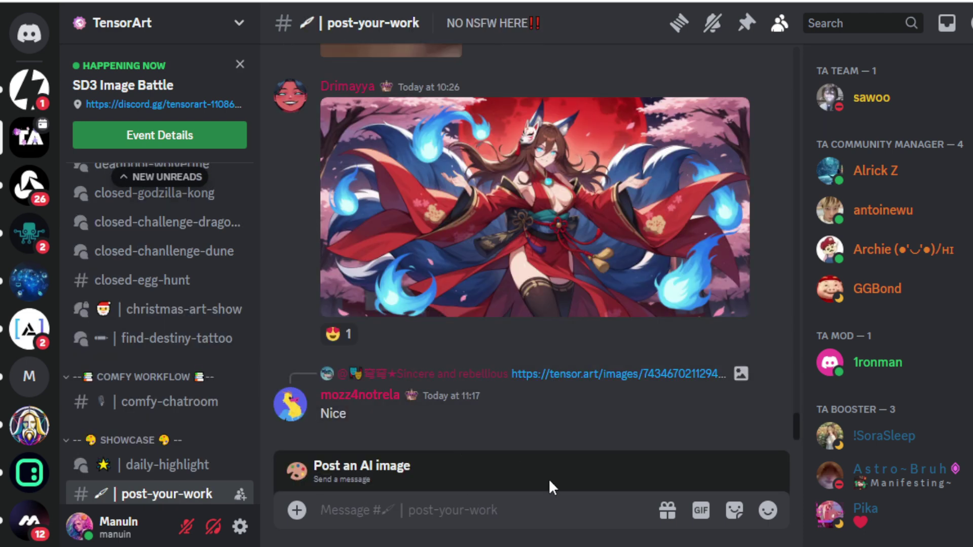
left_click(548, 478)
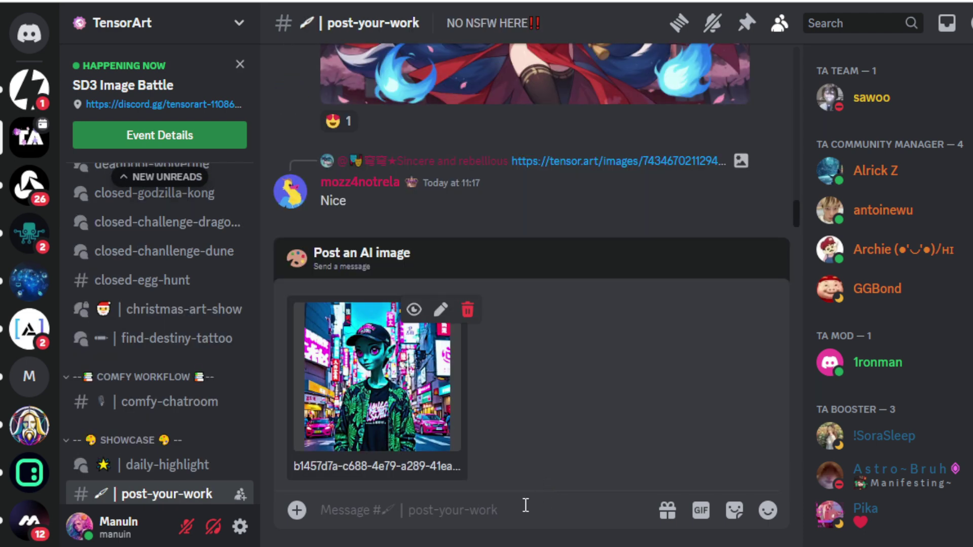
key("Return")
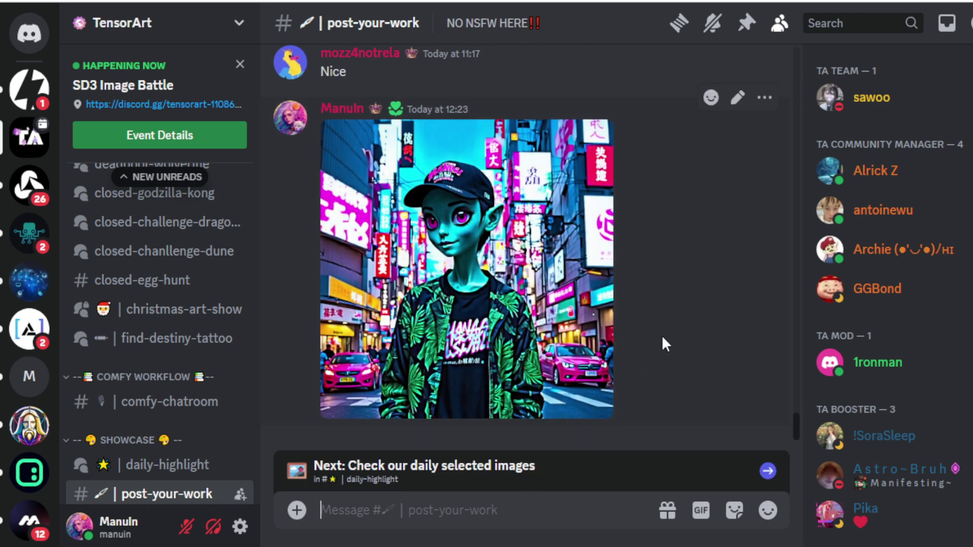
- Scroll through the daily selected images showcase, then open the #announcement channel's SD3 Image Battle post
left_click(563, 481)
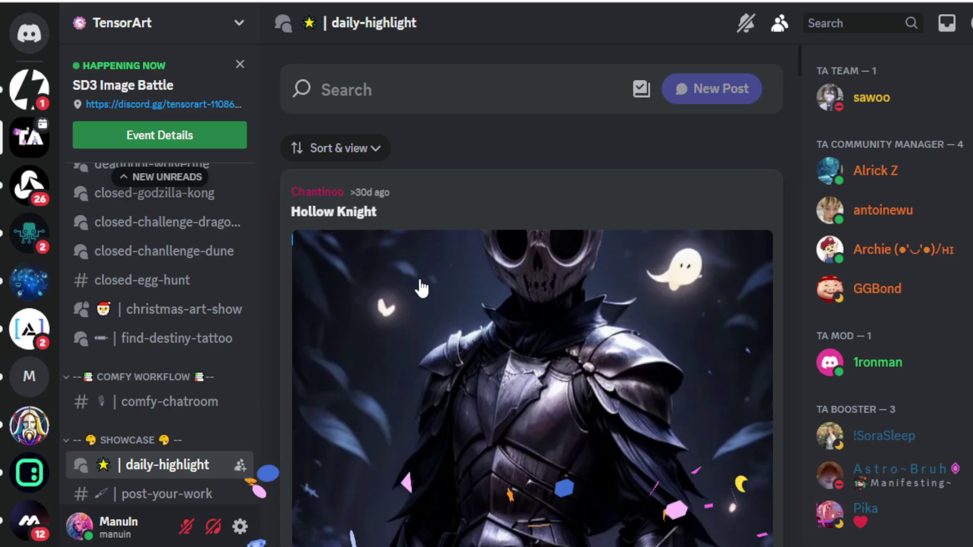
scroll(446, 299, "down", 20)
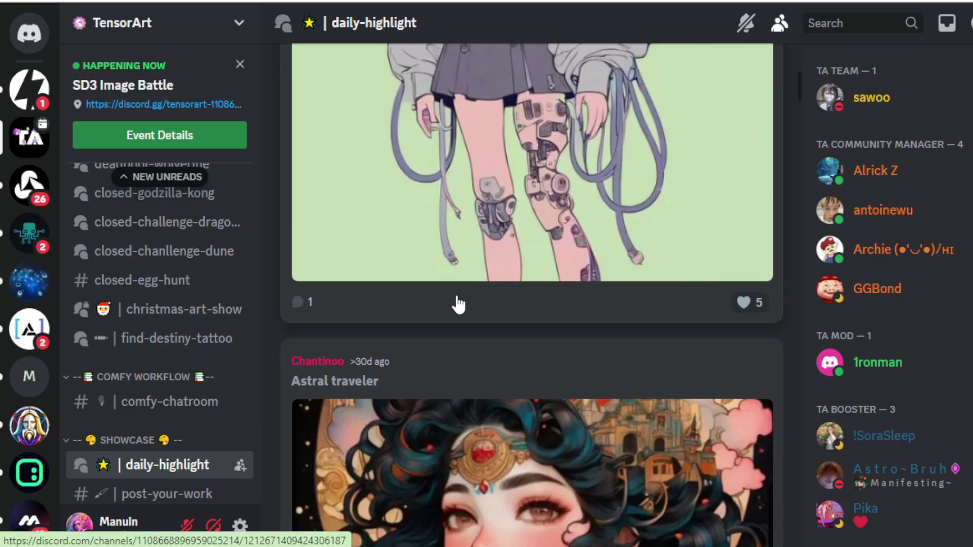
scroll(458, 304, "down", 20)
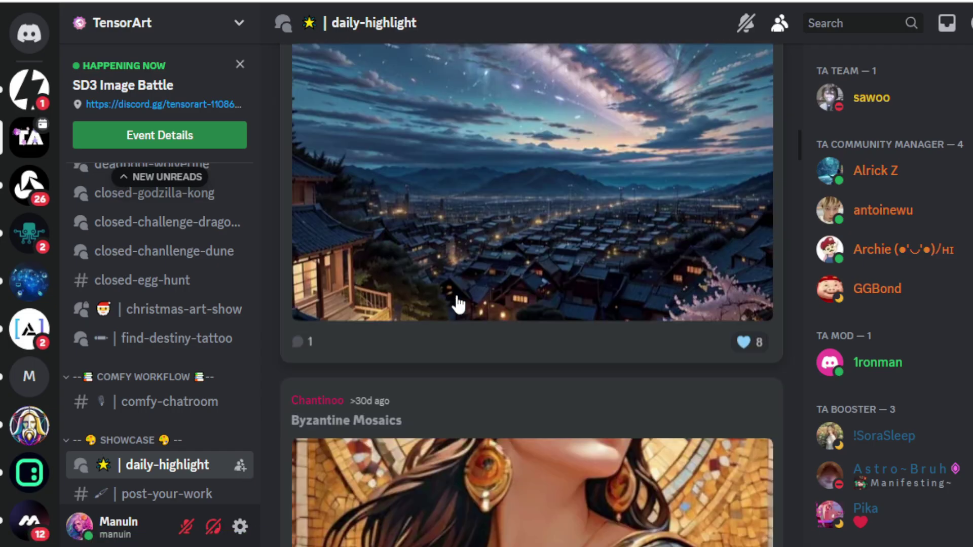
scroll(459, 304, "down", 20)
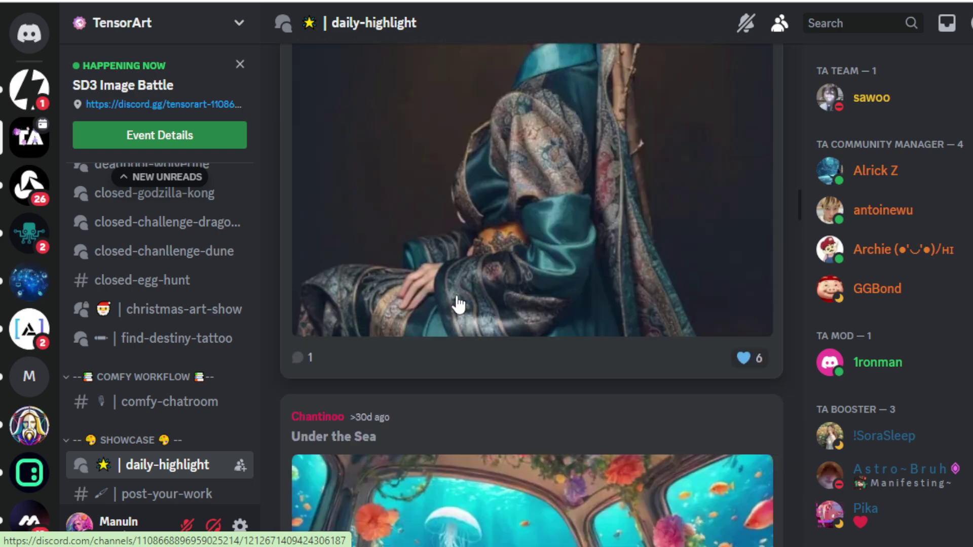
scroll(459, 304, "down", 20)
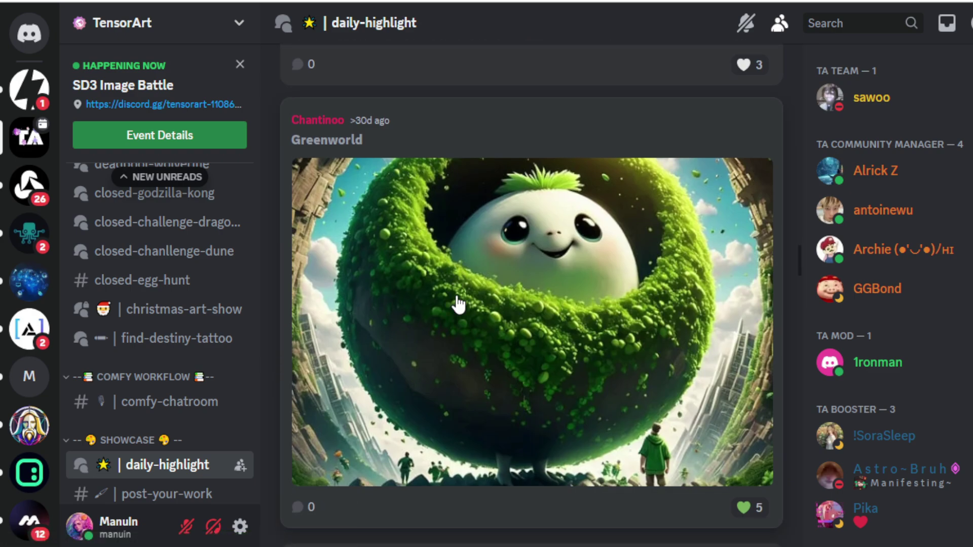
scroll(459, 304, "down", 10)
scroll(235, 391, "up", 10)
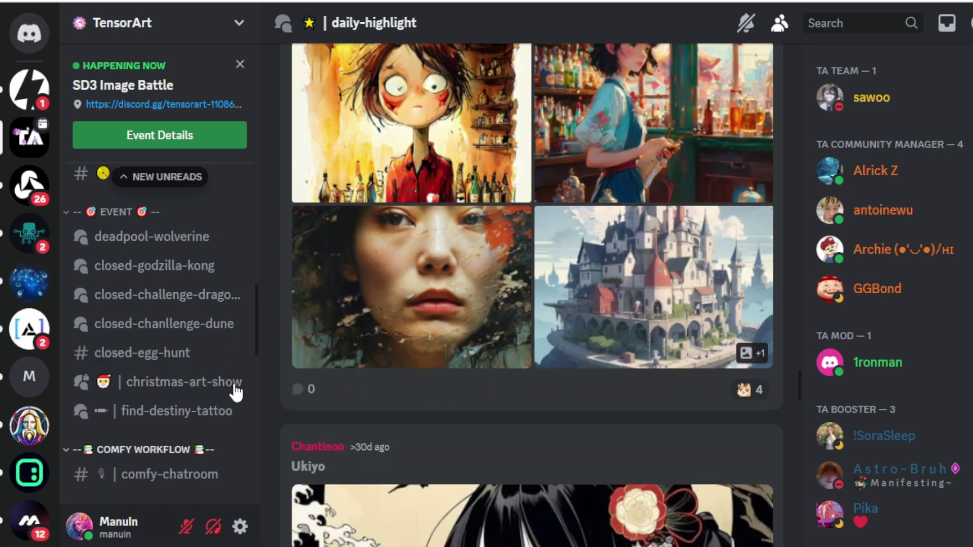
left_click(124, 355)
- Start a new sd3-image-battle post titled 'cyberpunk-inspired digital artwork of a whimsical alien character'
scroll(481, 338, "up", 5)
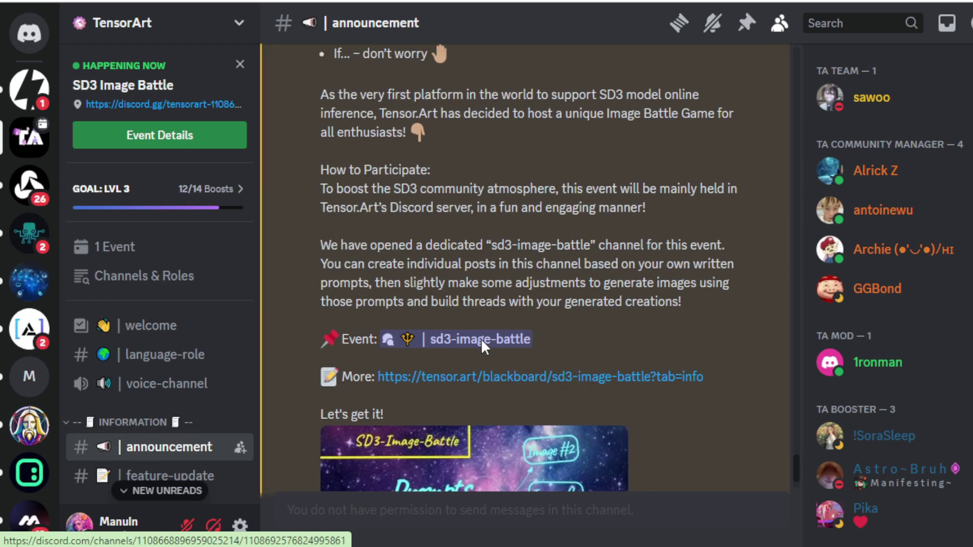
left_click(479, 338)
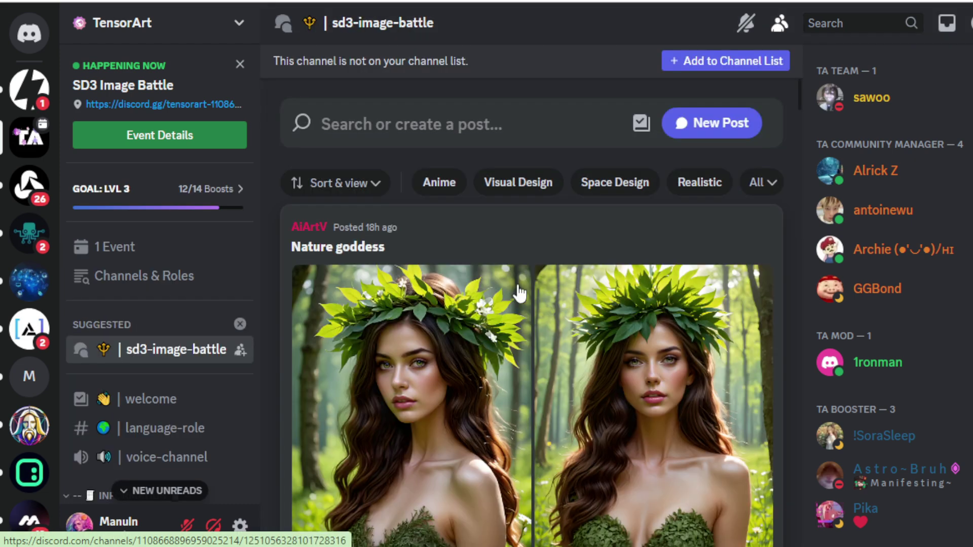
left_click(715, 131)
left_click(370, 121)
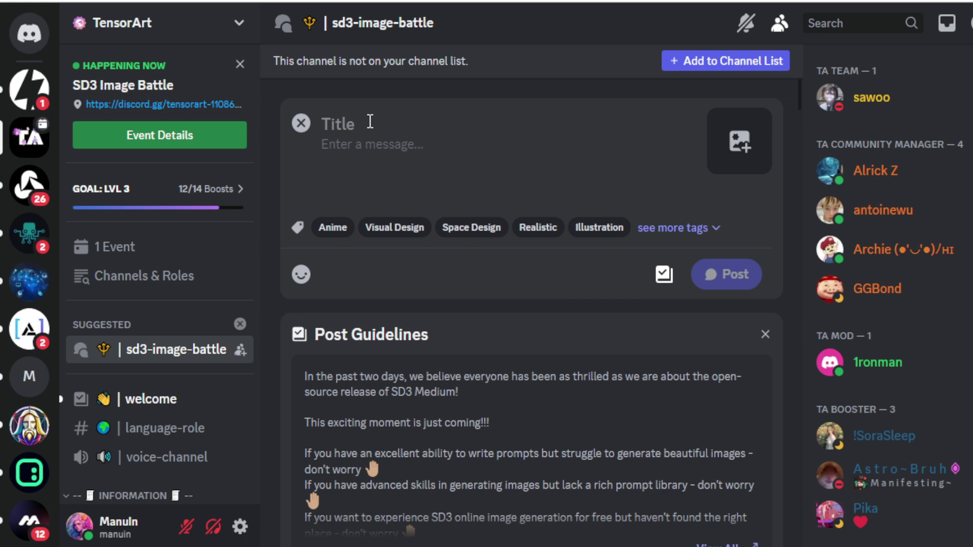
type("cyberpunk-inspired digital artwork of a whimsical alien character")
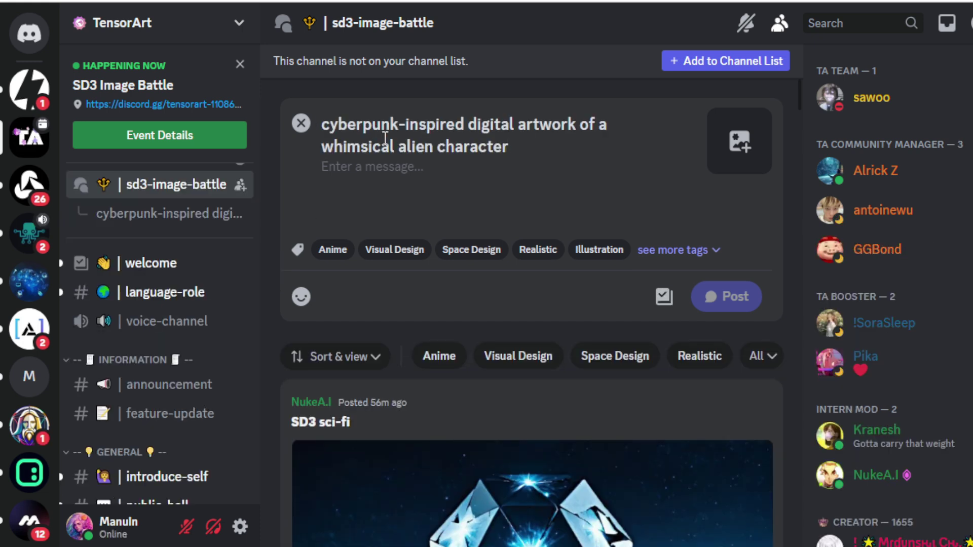
left_click_drag(508, 148, 320, 129)
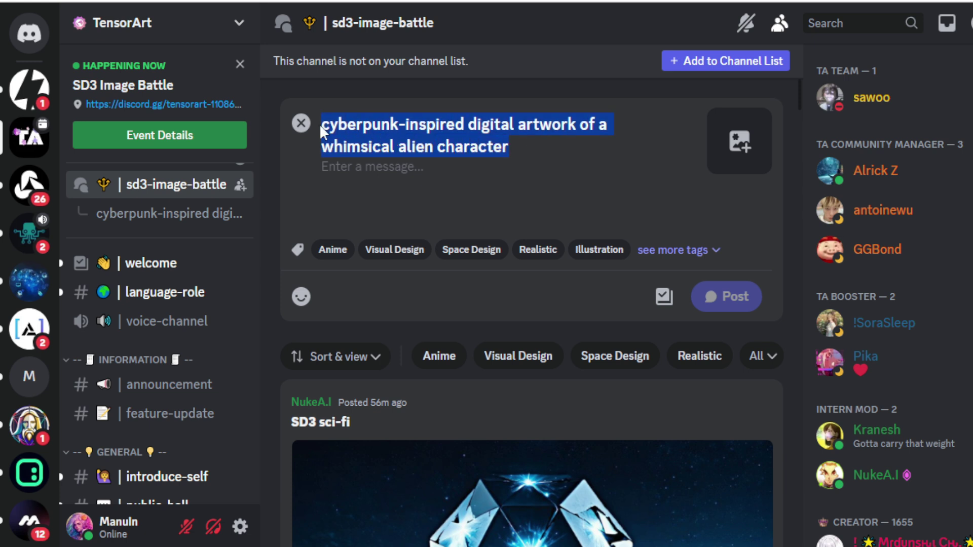
left_click(516, 143)
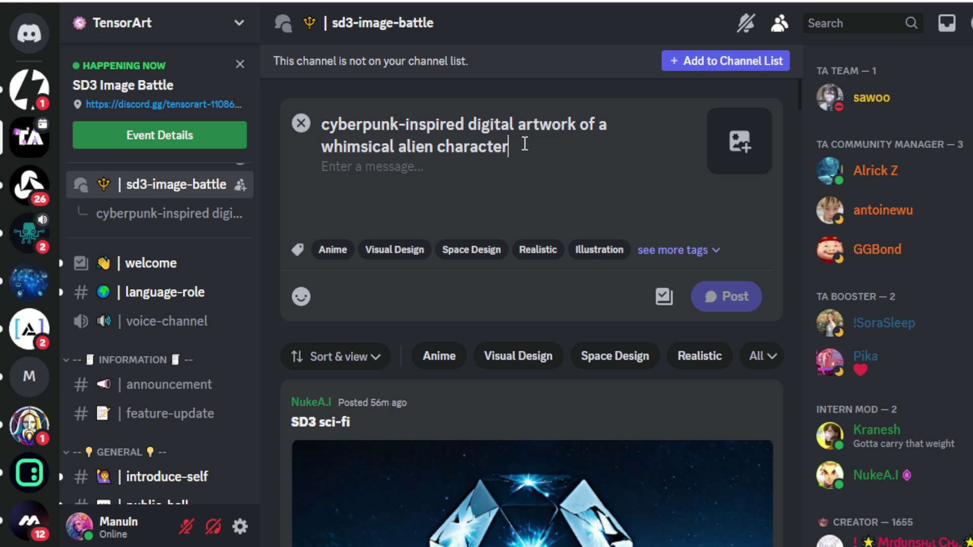
- Fill the post message with 'prompt' followed by the full pasted alien prompt
left_click(425, 168)
type("prompt")
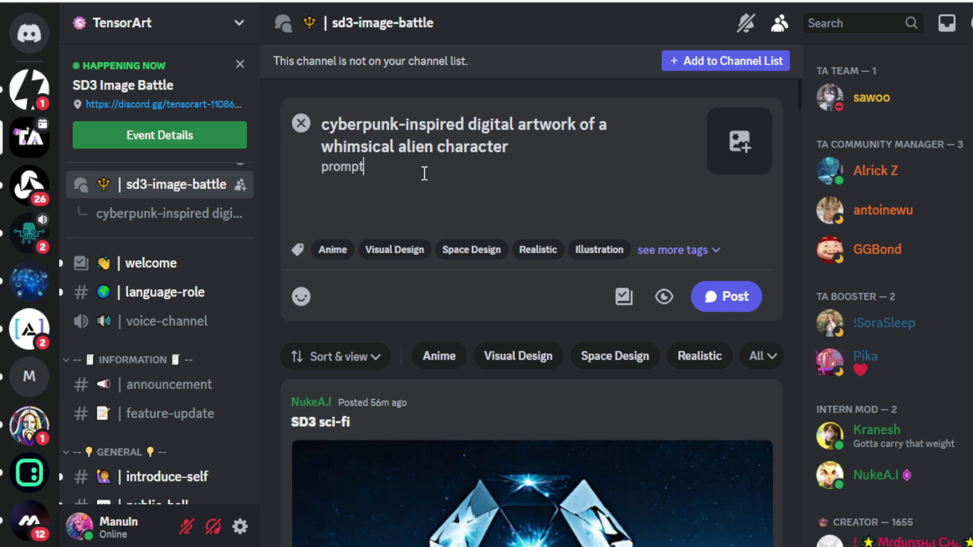
type("\"")
type("Create an ultra-vivid, cyberpunk-inspired digital artwork of a whimsical alien character. The character should have large, luminous eyes and vibrant blue skin, capturing a youthful and curious expression. They wear a stylish, modern outfit with a tropical print jacket, a simple t-shirt, and a sporty baseball cap, all reflecting vibrant neon colors. The background is a bustling cityscape, glowing with neon signs and digital billboards, depicting words like 'ManuAGI' and other fictional brand names in glowing, futuristic fonts. The scene is alive with motion, featuring blurred silhouettes of people and cars moving through the streets, all under a digital sky that adds a sense of depth and excitement.")
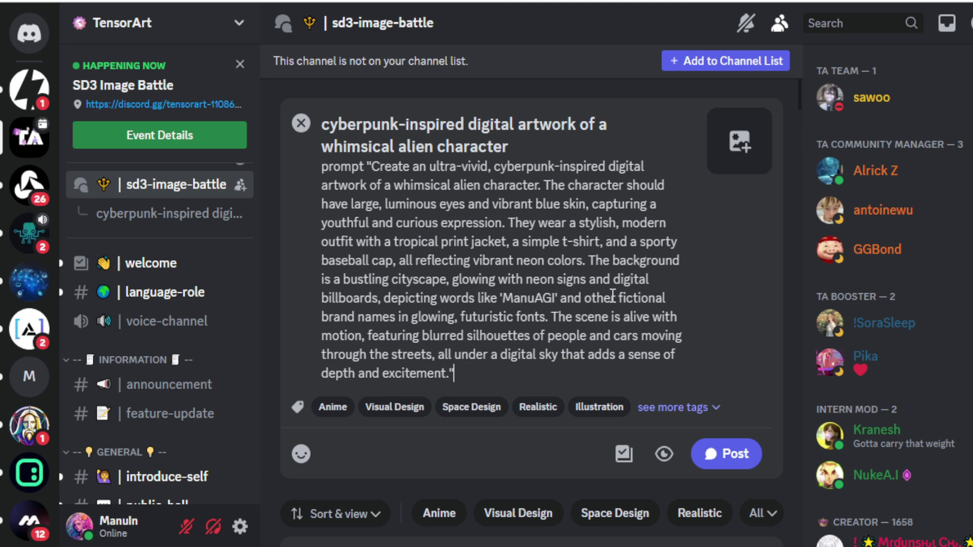
- Attach the neon-city alien PNG, publish the post, and close its thread panel
left_click(741, 145)
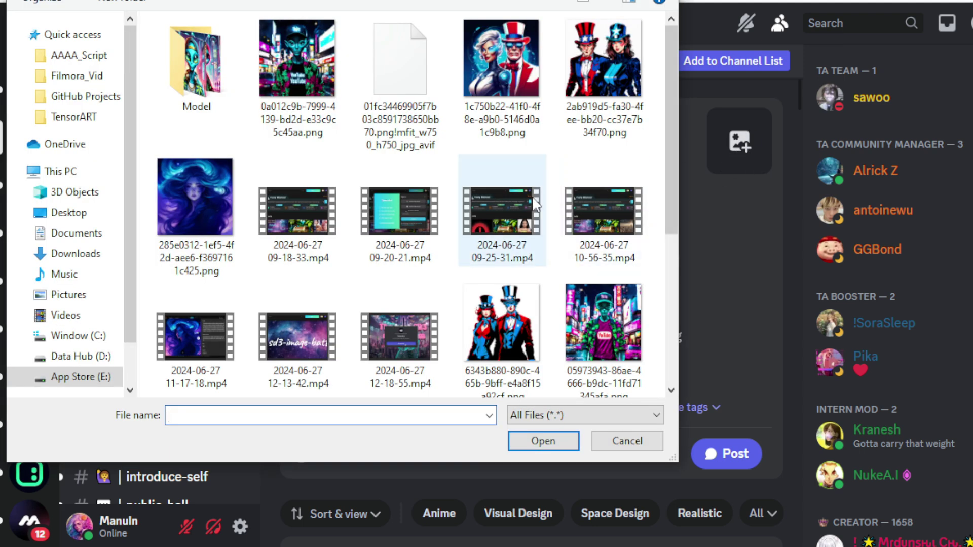
scroll(489, 212, "down", 2)
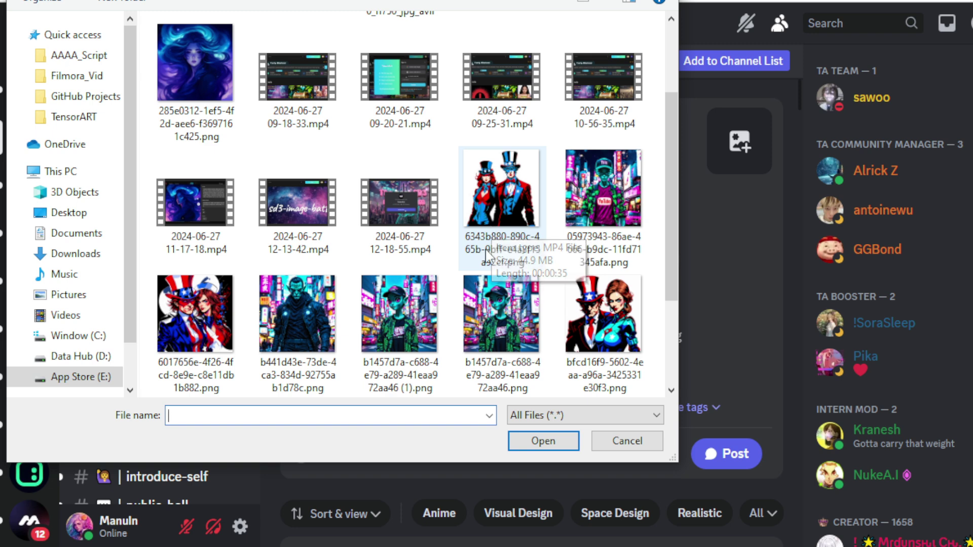
double_click(479, 309)
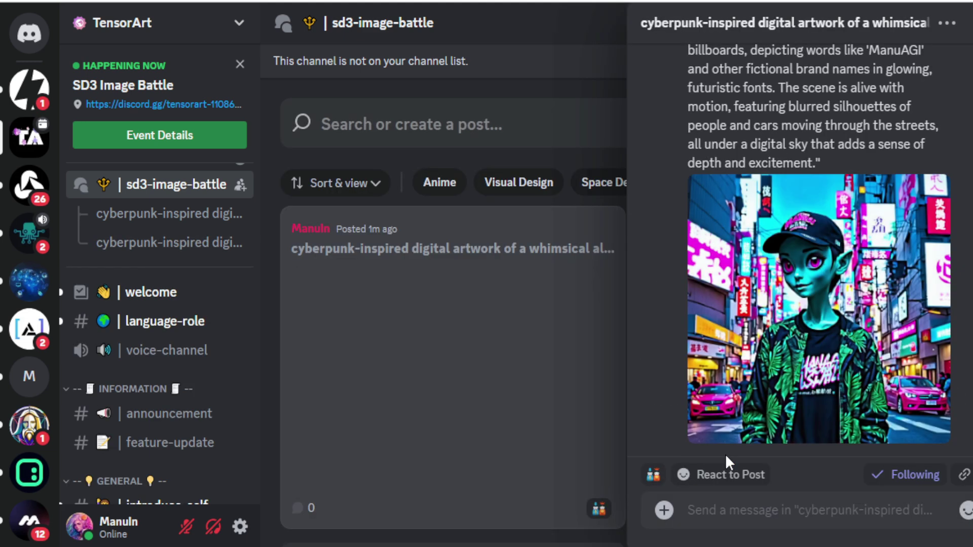
scroll(744, 300, "up", 2)
scroll(744, 299, "up", 6)
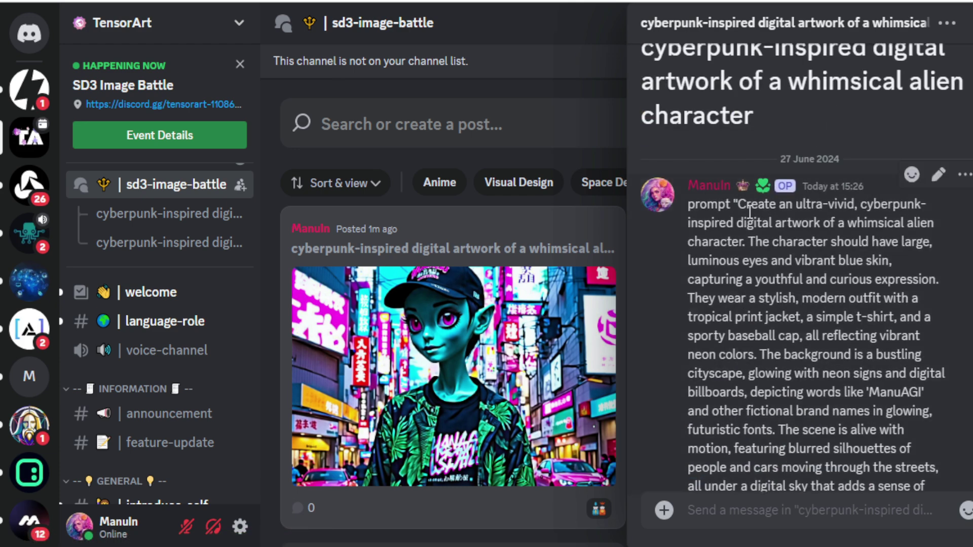
scroll(745, 209, "down", 6)
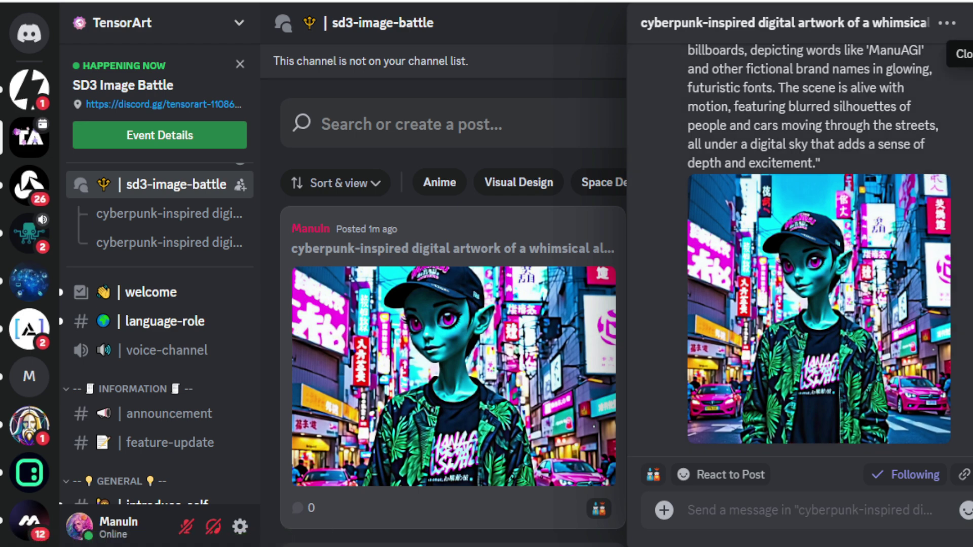
left_click(965, 23)
scroll(395, 263, "down", 2)
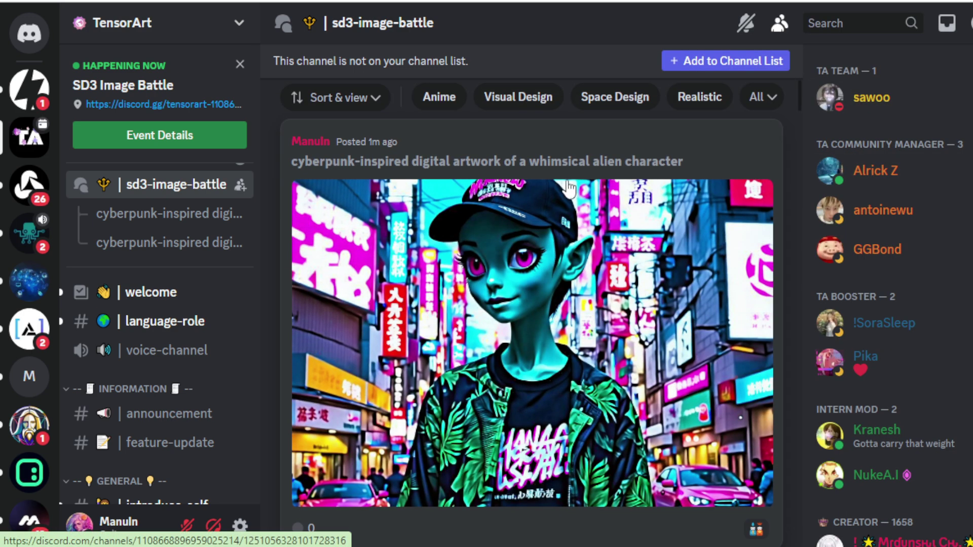
scroll(568, 198, "down", 3)
scroll(564, 219, "up", 3)
- Open another user's 'Nature goddess' battle post and select its full realistic portrait prompt
scroll(791, 314, "down", 3)
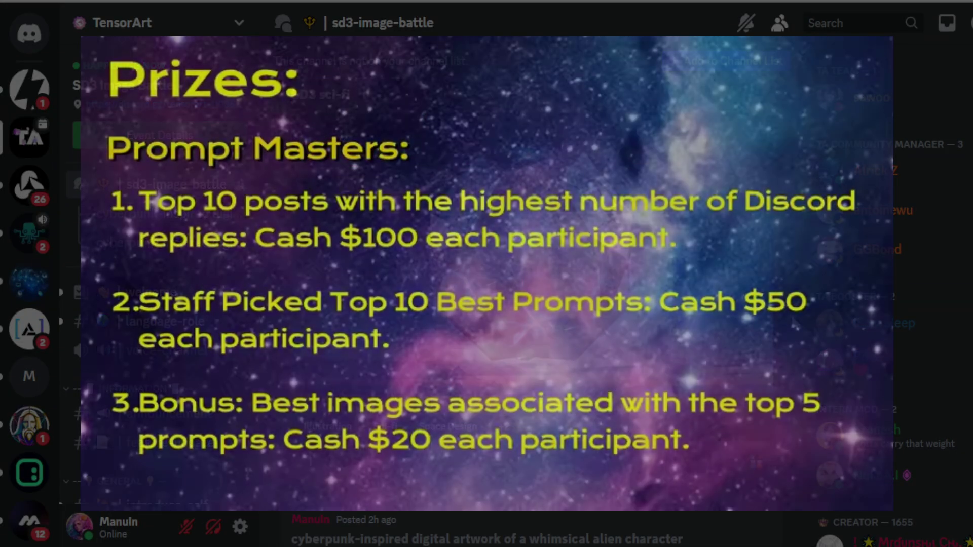
scroll(532, 530, "down", 5)
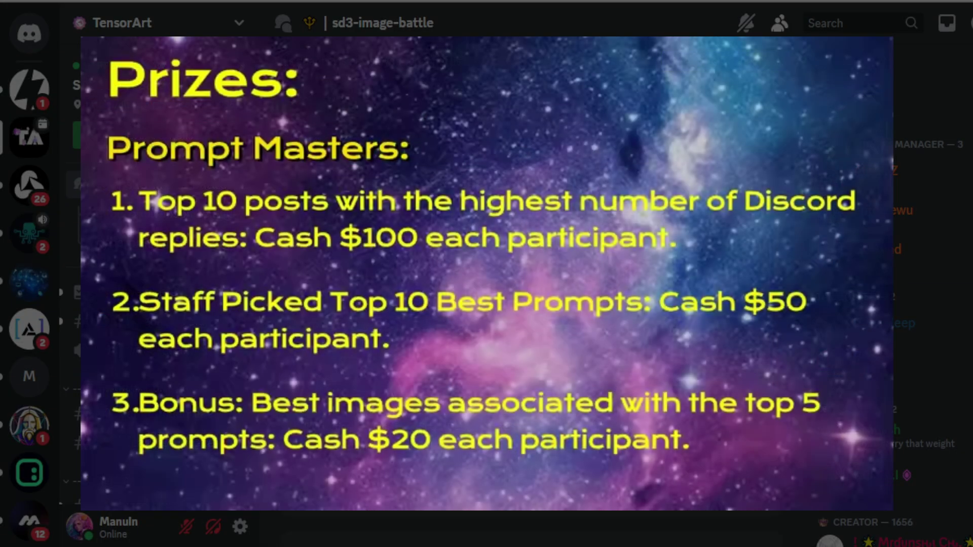
scroll(532, 529, "down", 3)
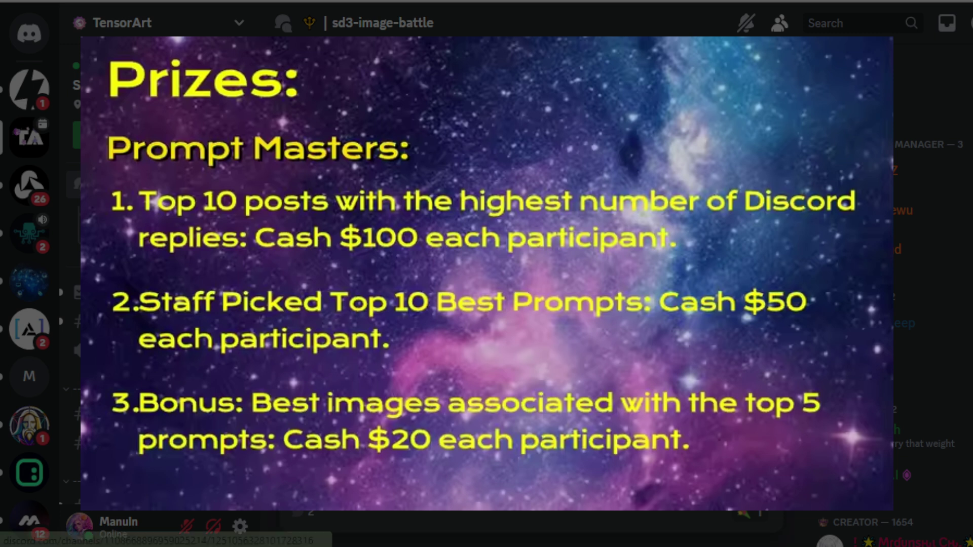
left_click(451, 304)
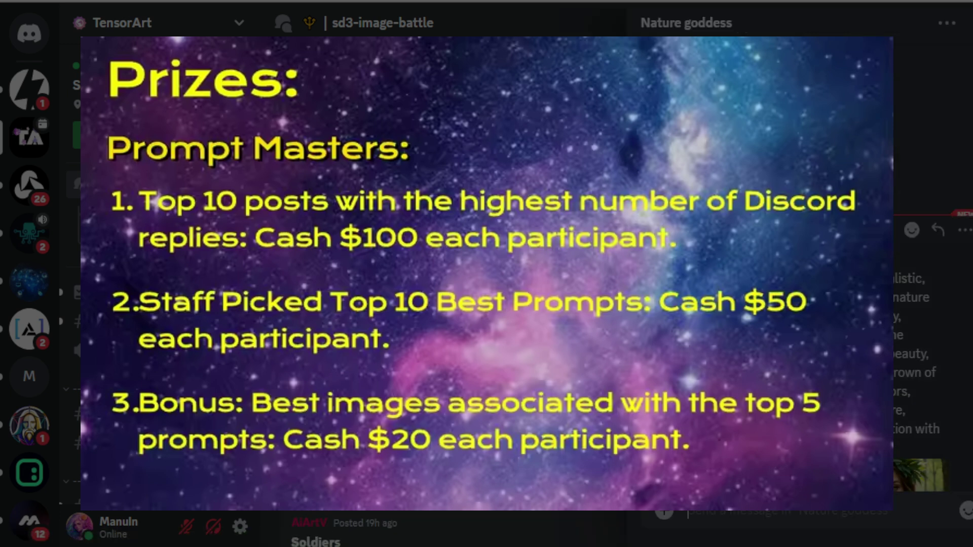
scroll(811, 304, "down", 2)
left_click_drag(689, 174, 828, 364)
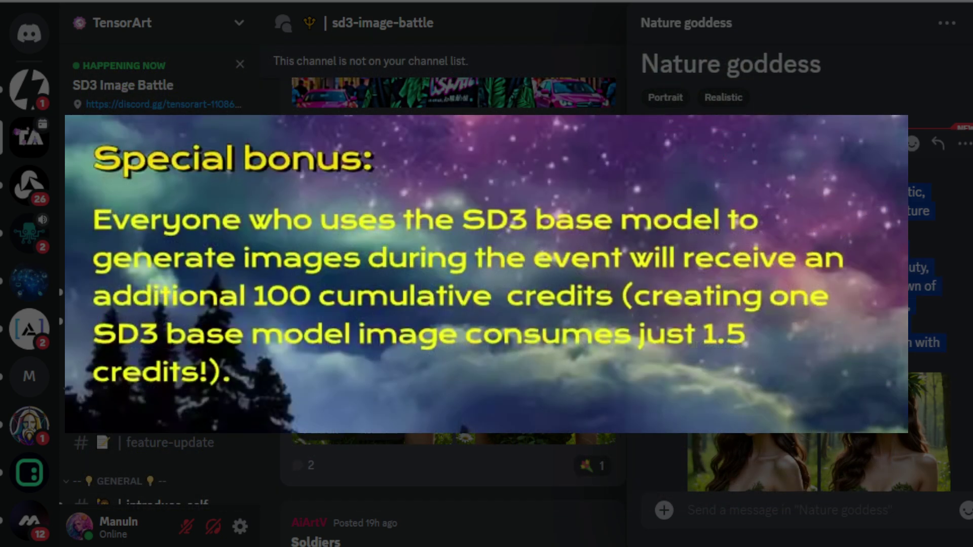
scroll(828, 364, "down", 5)
scroll(811, 304, "down", 10)
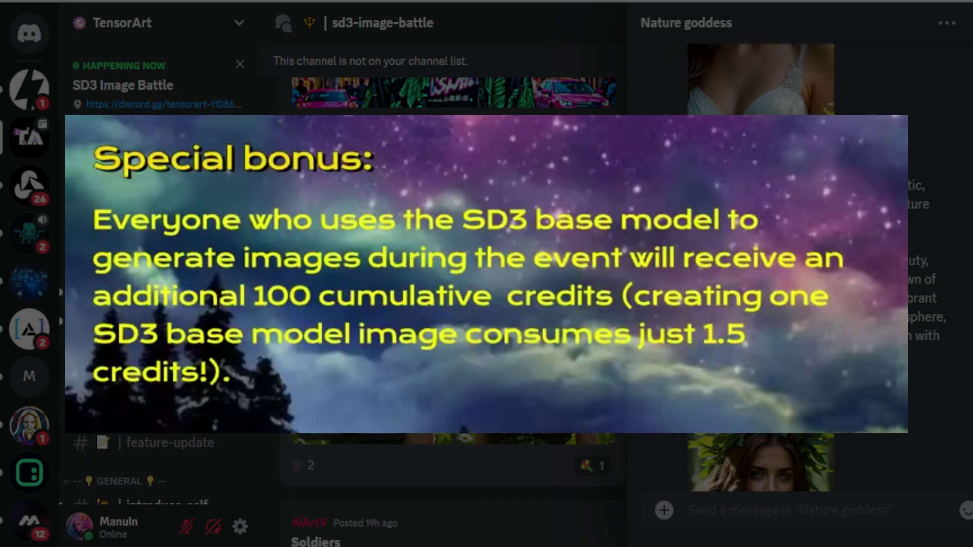
scroll(811, 253, "down", 1)
scroll(790, 283, "up", 15)
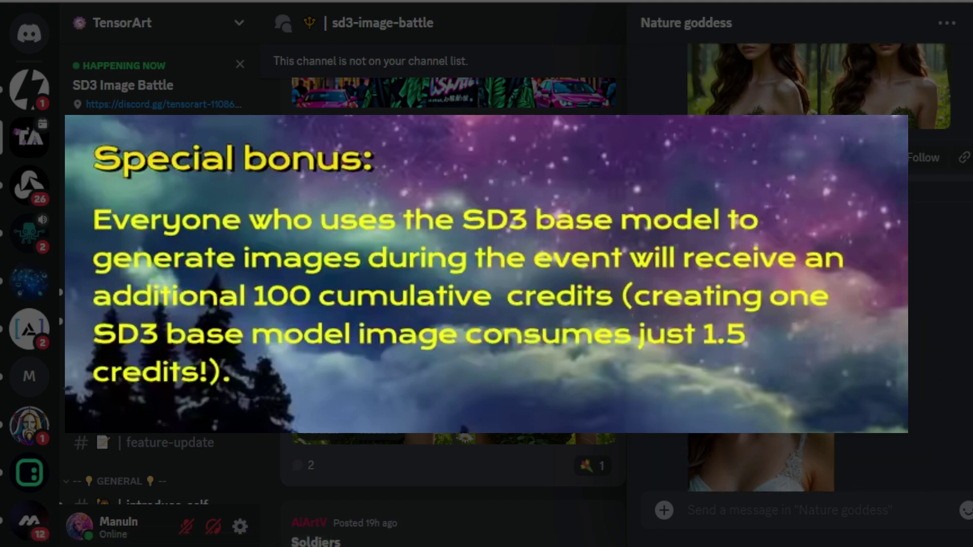
triple_click(791, 284)
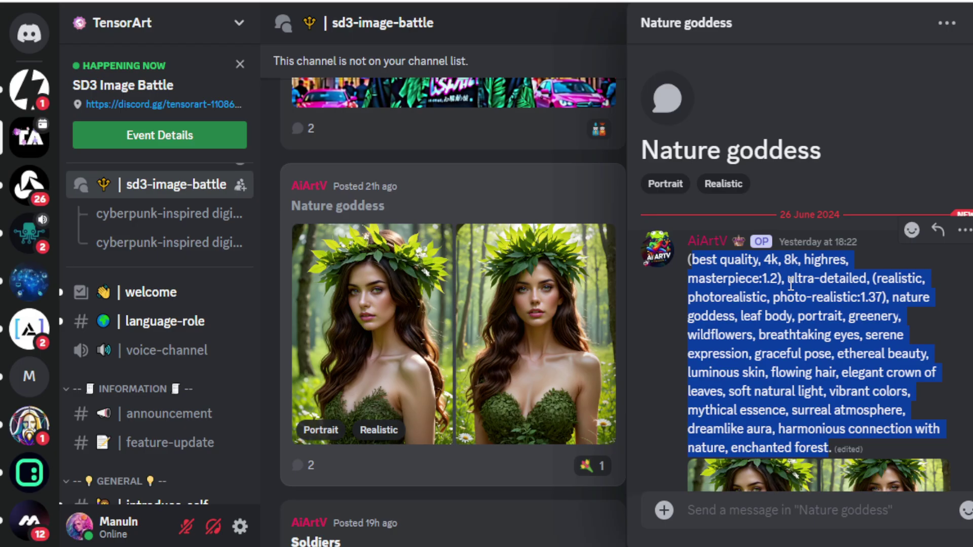
- Close the Nature goddess thread and scroll through the sd3-image-battle posts
left_click(970, 26)
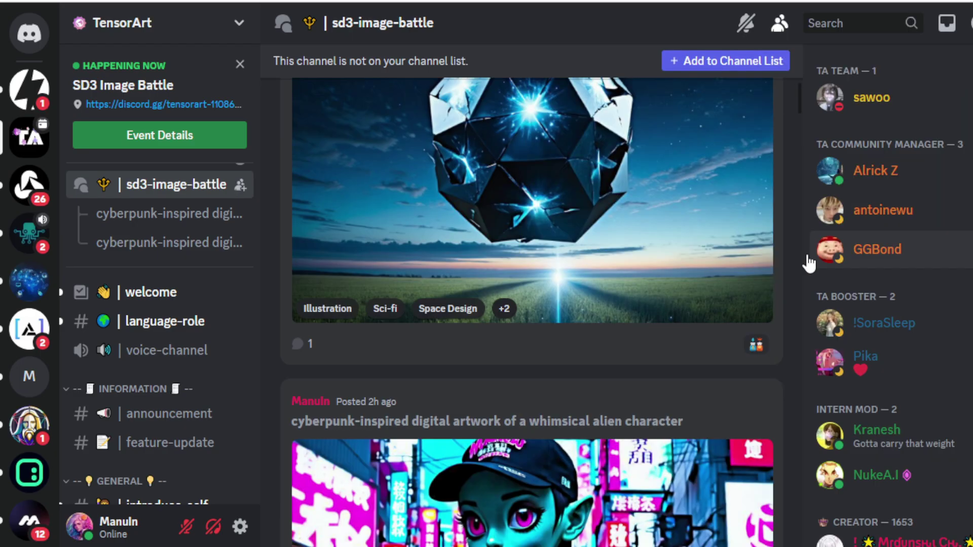
scroll(785, 281, "down", 10)
scroll(782, 299, "down", 15)
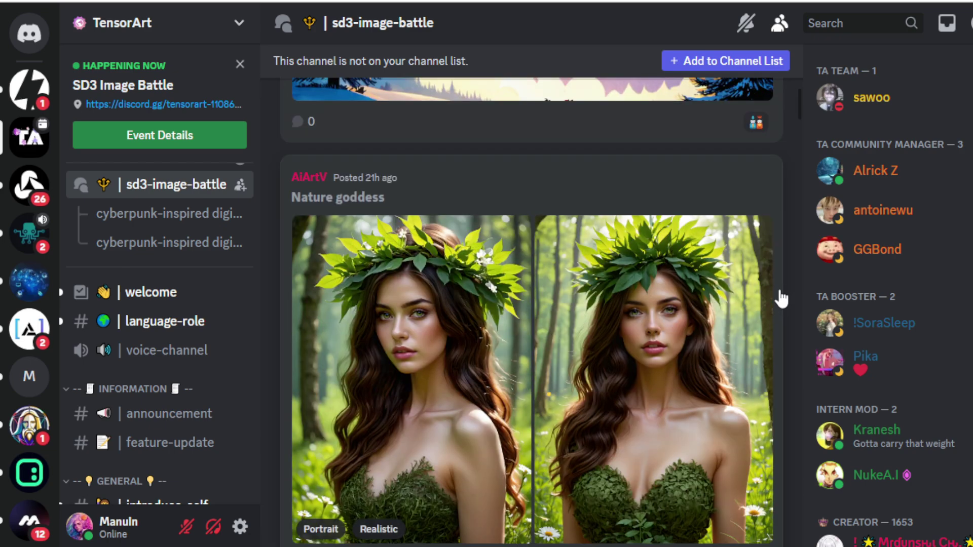
scroll(787, 306, "down", 15)
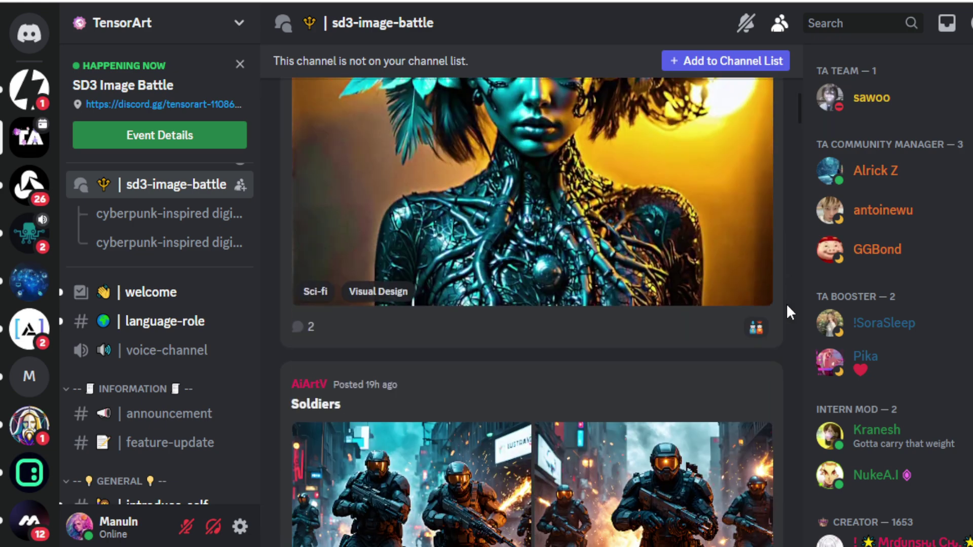
scroll(786, 304, "down", 10)
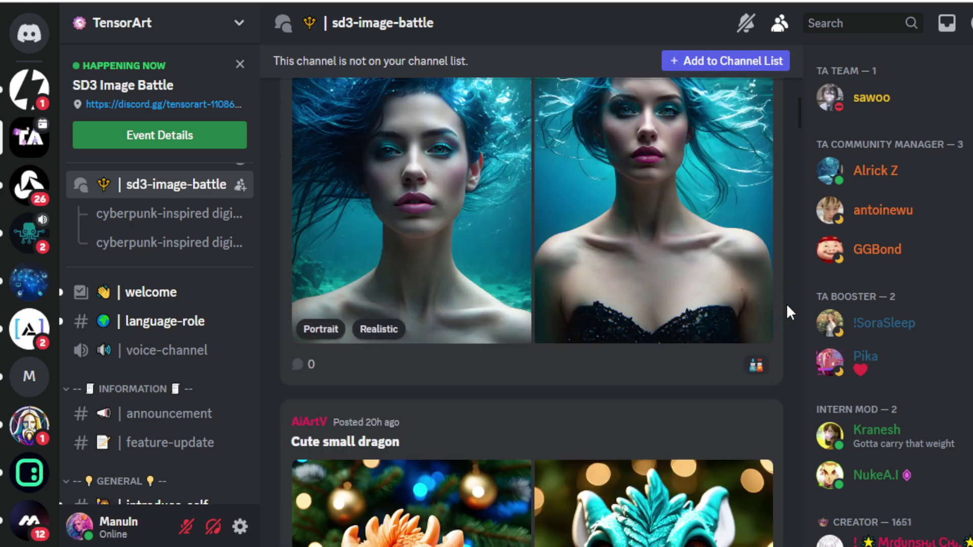
scroll(786, 307, "up", 3)
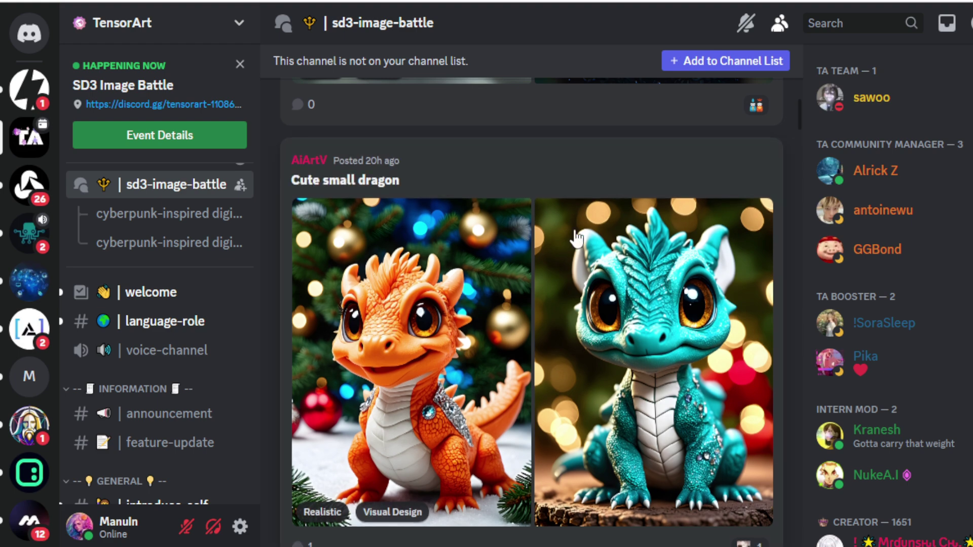
- Read the 'Cute small dragon' thread's prompt, close it, and keep browsing the forum feed
left_click(558, 184)
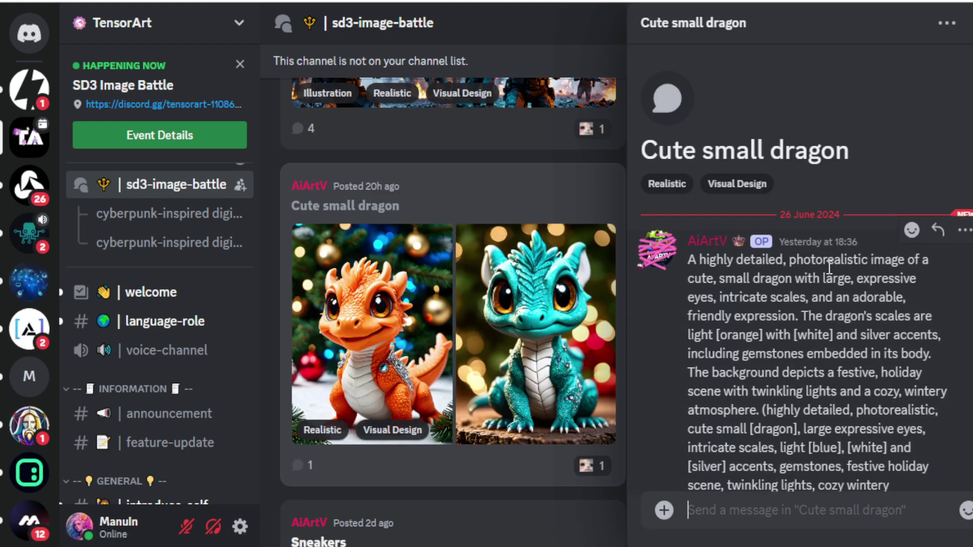
scroll(828, 265, "down", 8)
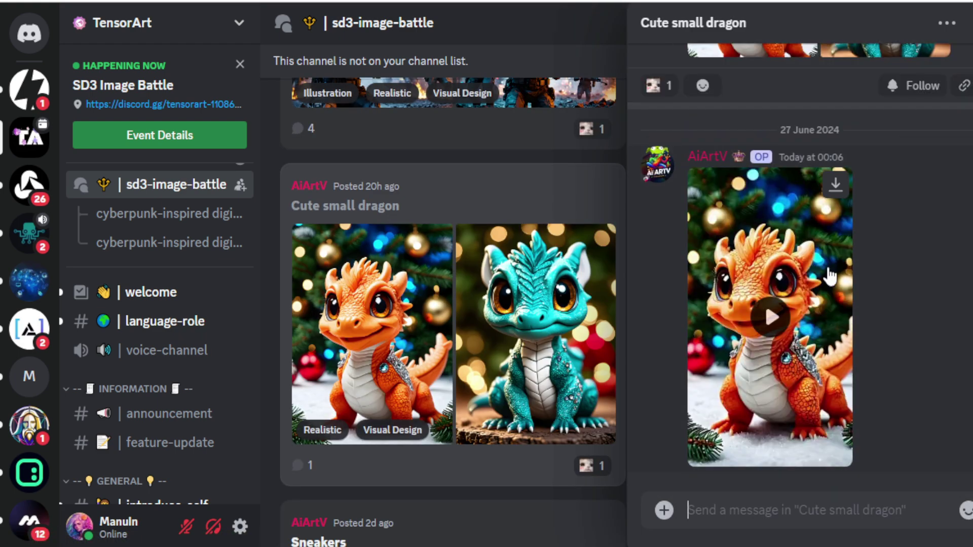
scroll(827, 266, "up", 10)
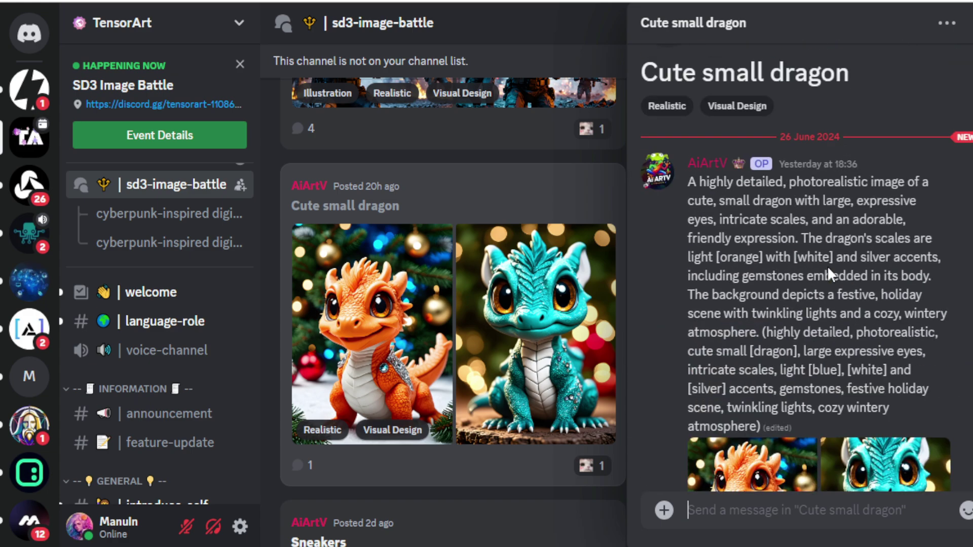
left_click(969, 22)
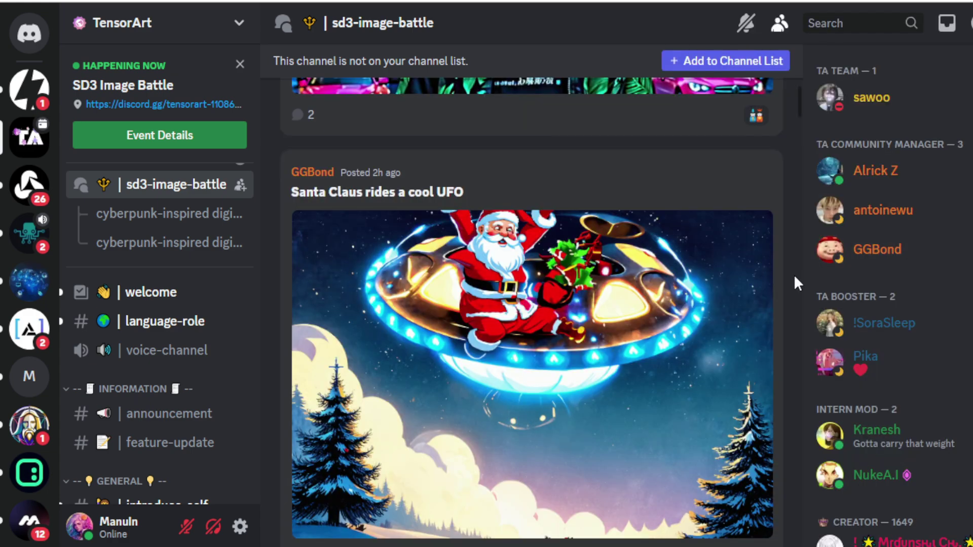
scroll(794, 274, "down", 10)
scroll(794, 275, "down", 15)
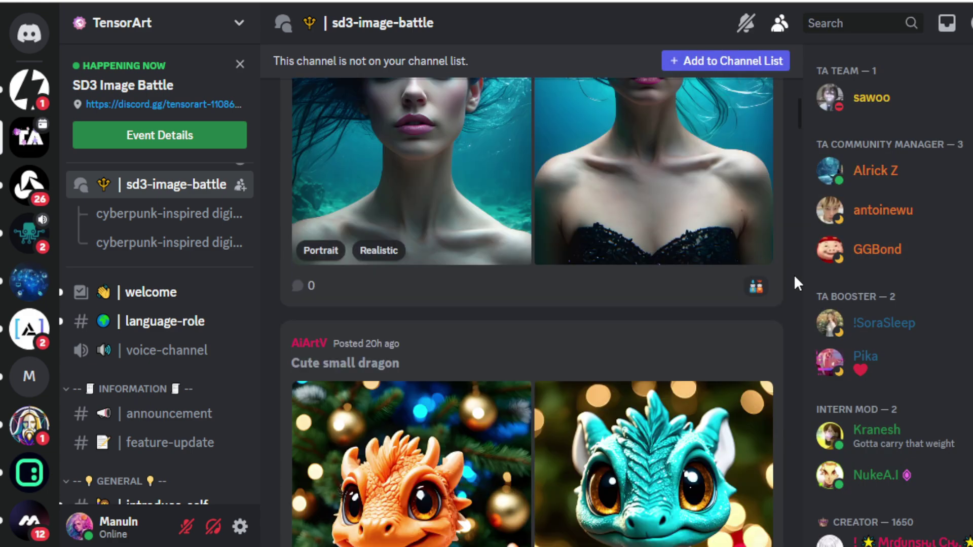
scroll(794, 275, "down", 8)
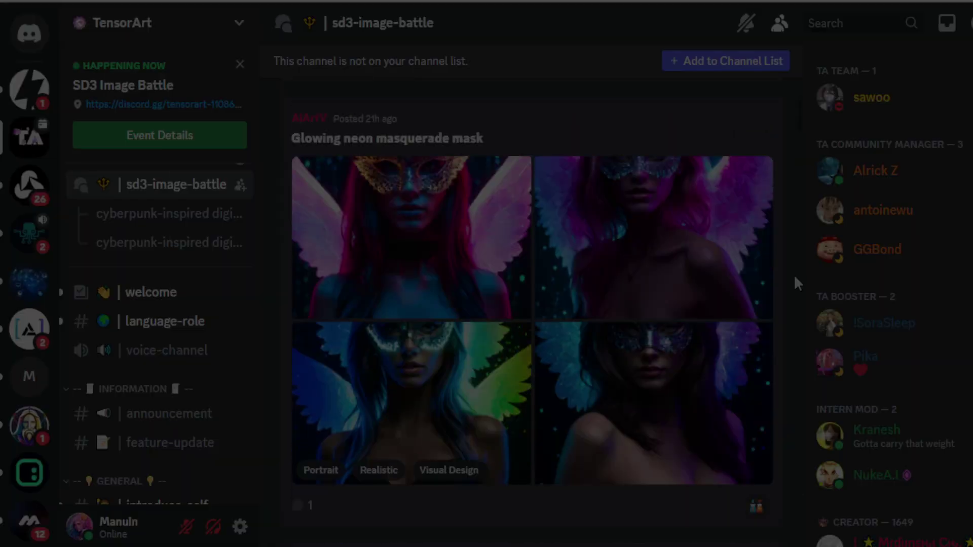
scroll(533, 522, "down", 5)
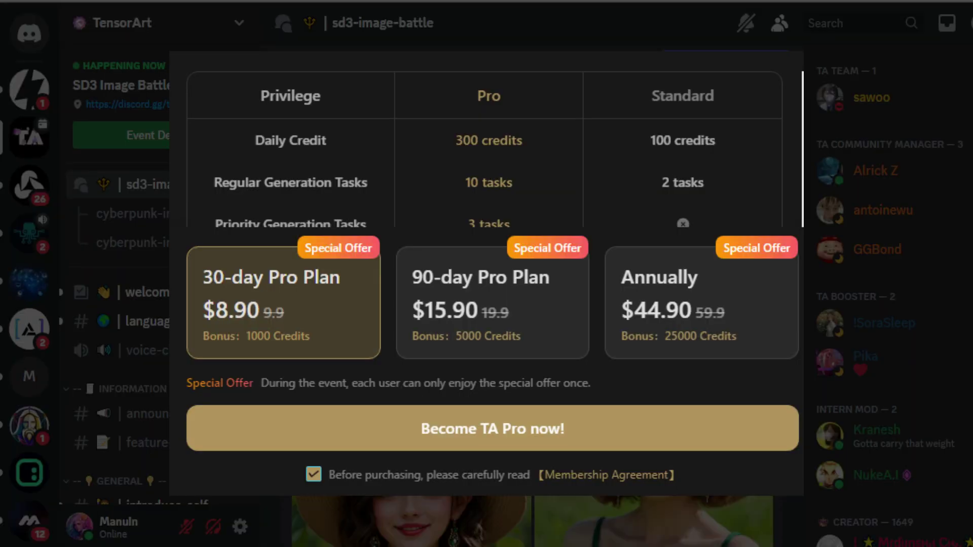
scroll(532, 522, "down", 10)
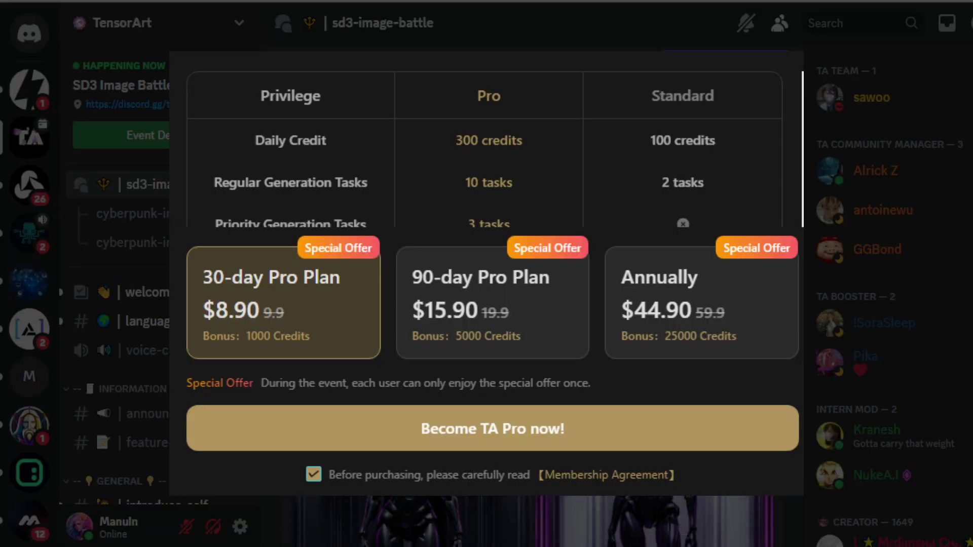
scroll(533, 522, "down", 3)
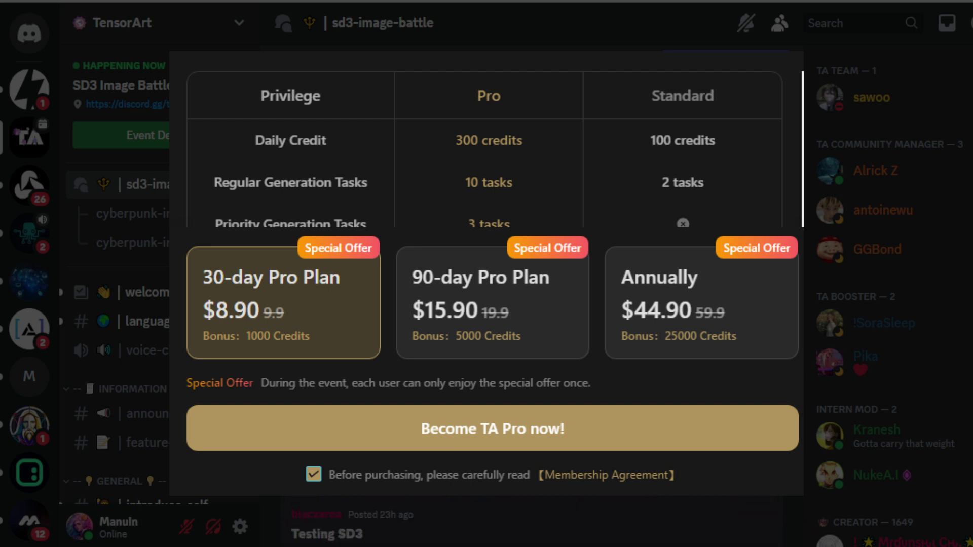
scroll(794, 275, "down", 8)
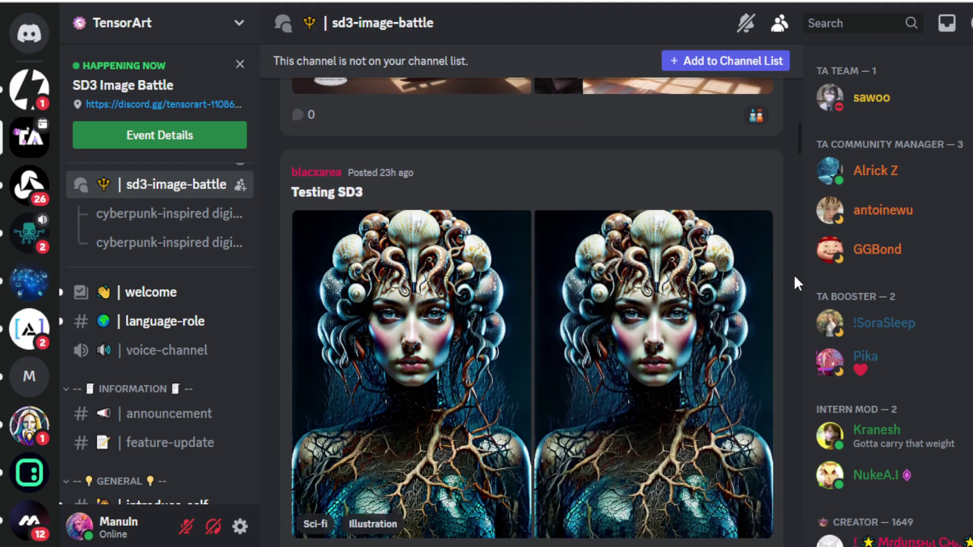
scroll(794, 274, "down", 8)
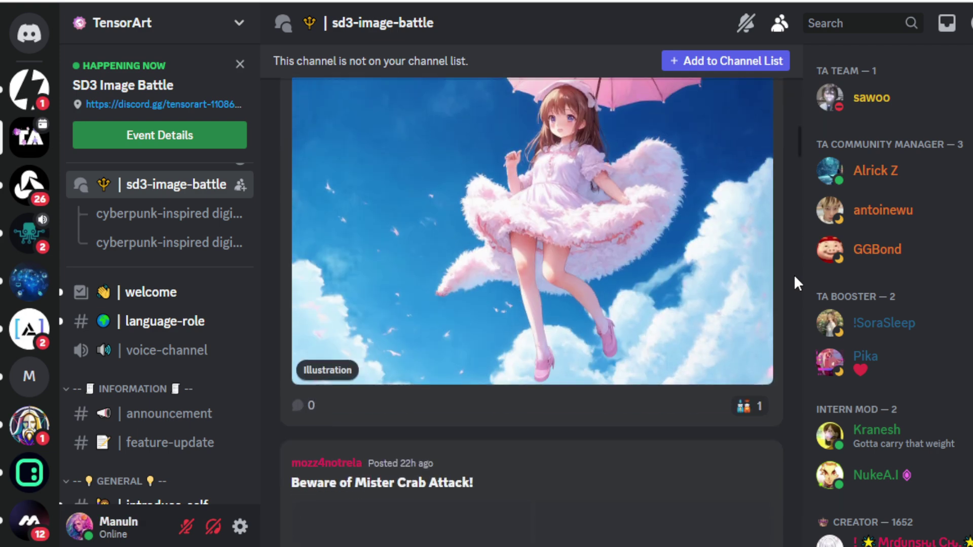
scroll(794, 274, "down", 12)
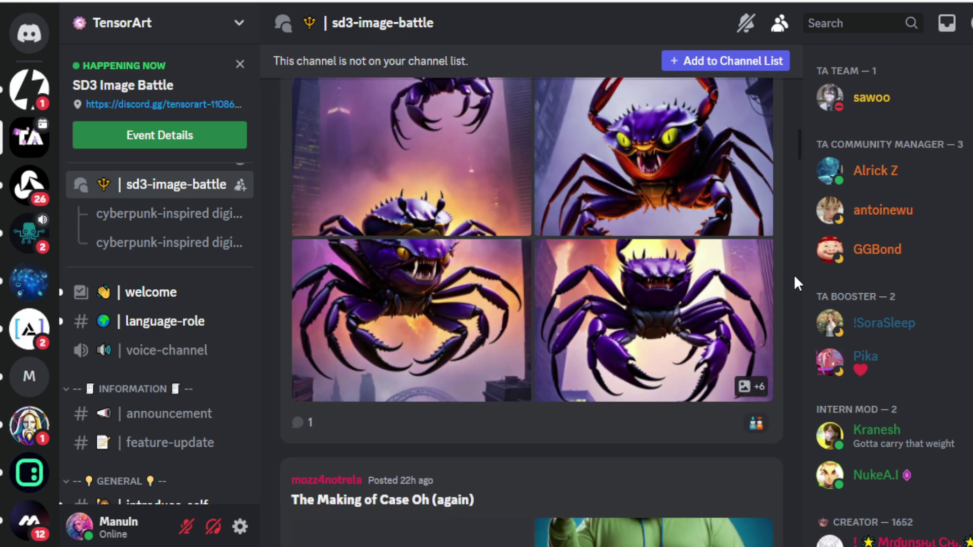
scroll(794, 275, "down", 5)
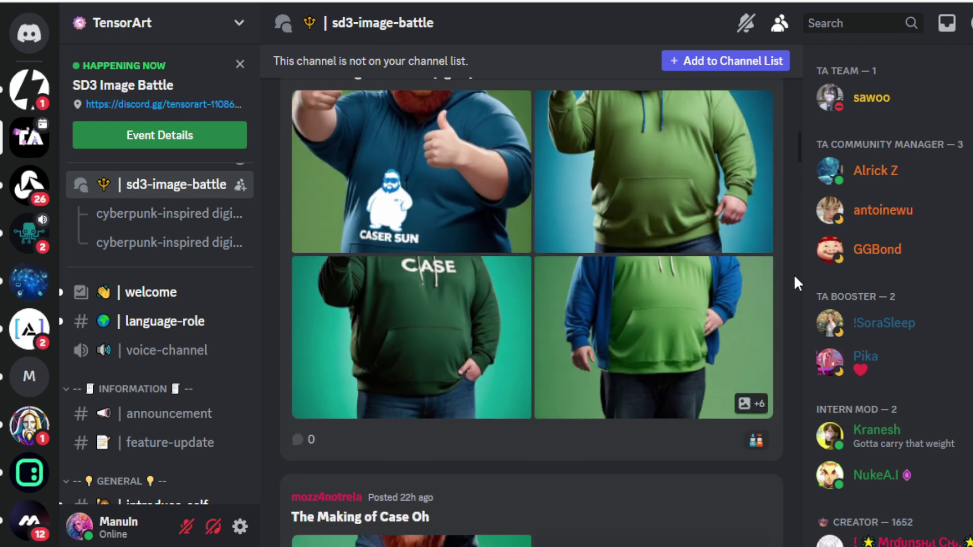
scroll(793, 275, "down", 3)
scroll(793, 275, "down", 4)
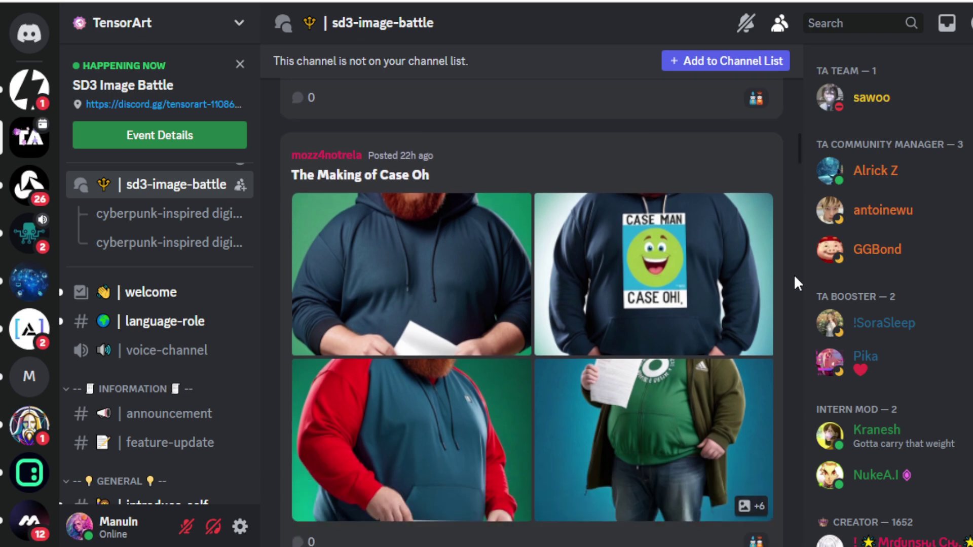
scroll(794, 275, "down", 2)
scroll(794, 275, "down", 5)
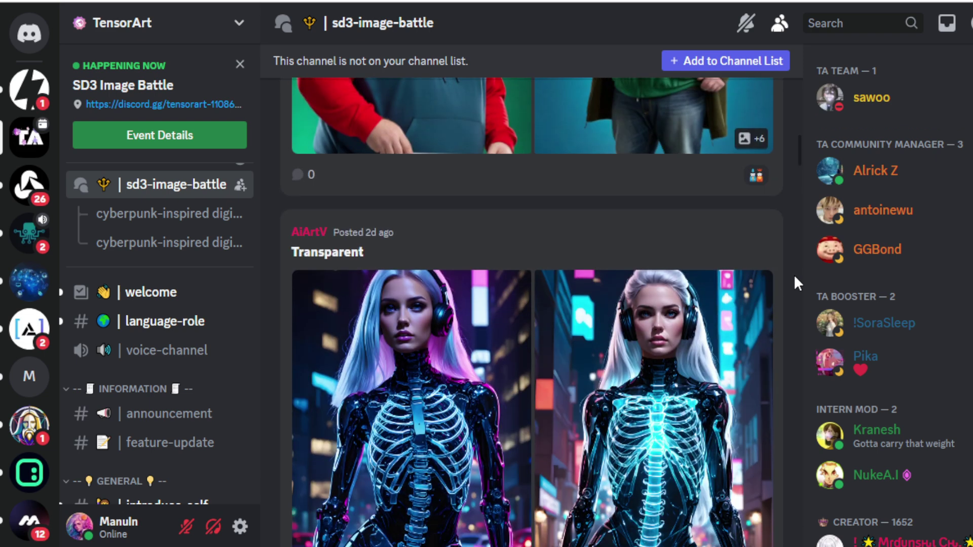
scroll(794, 275, "down", 3)
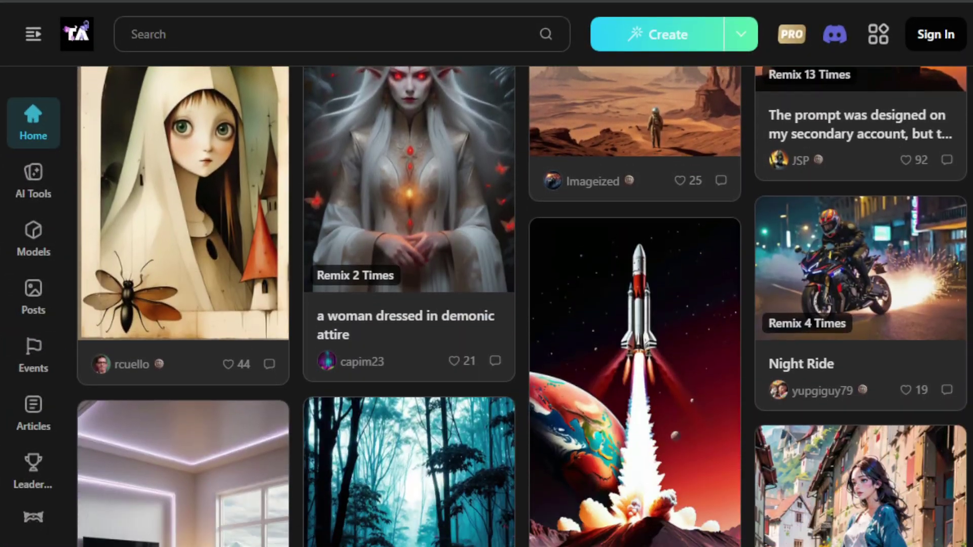
scroll(522, 304, "down", 12)
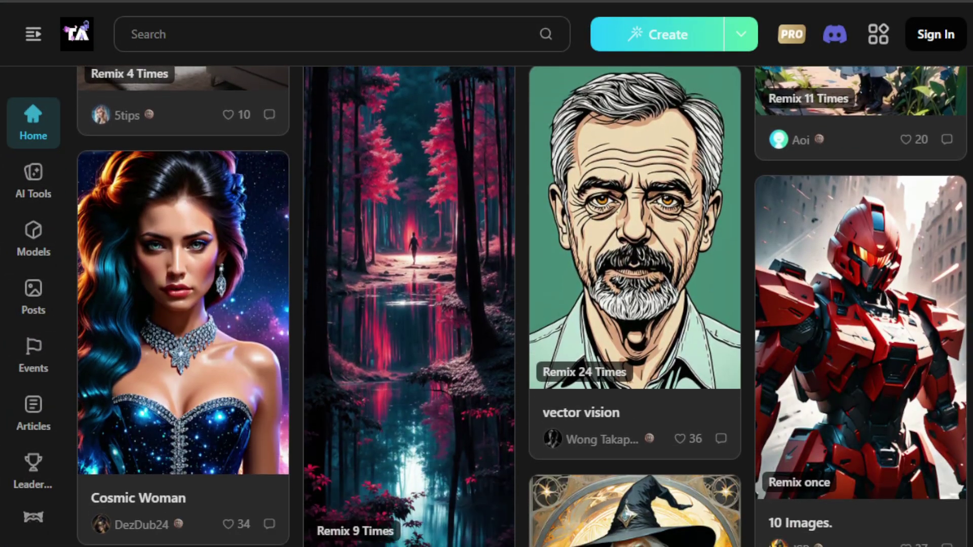
scroll(522, 304, "down", 5)
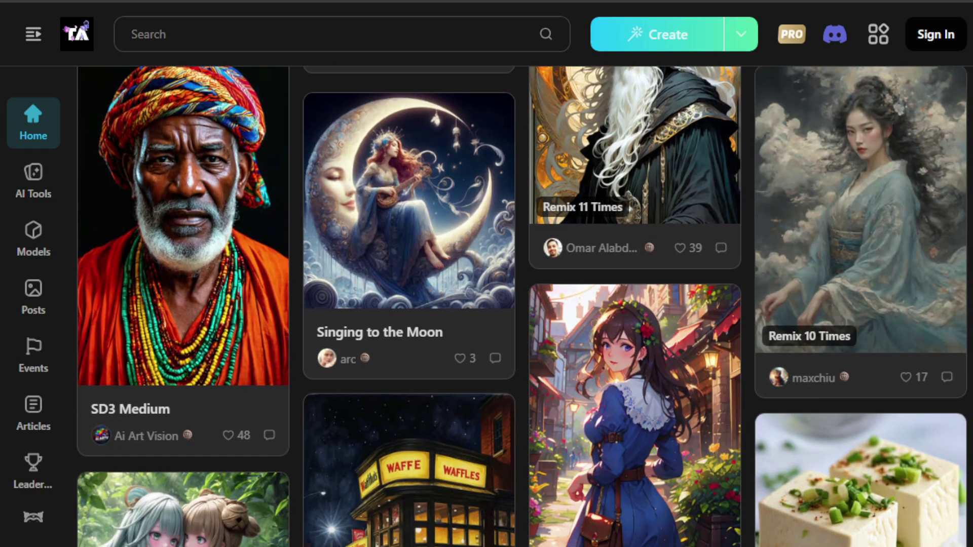
scroll(522, 304, "down", 15)
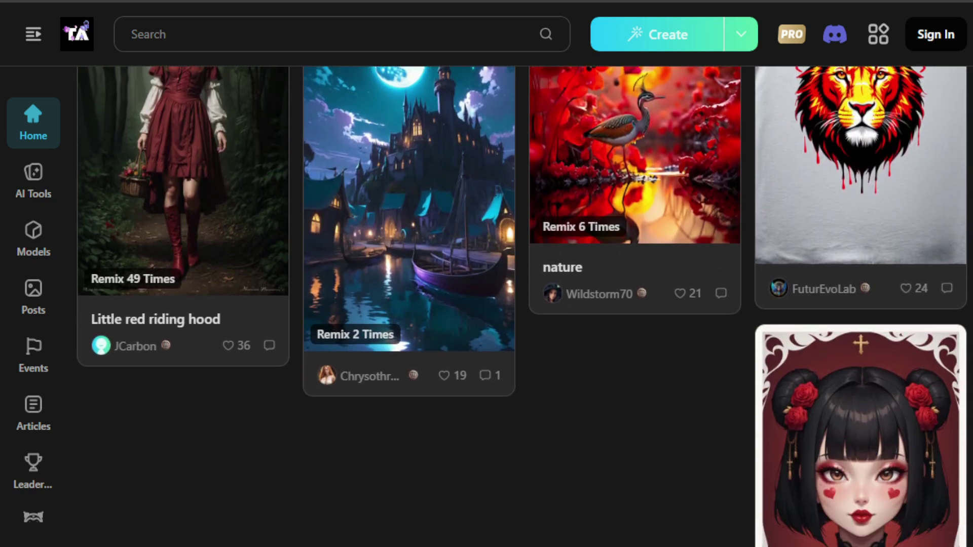
scroll(522, 304, "down", 4)
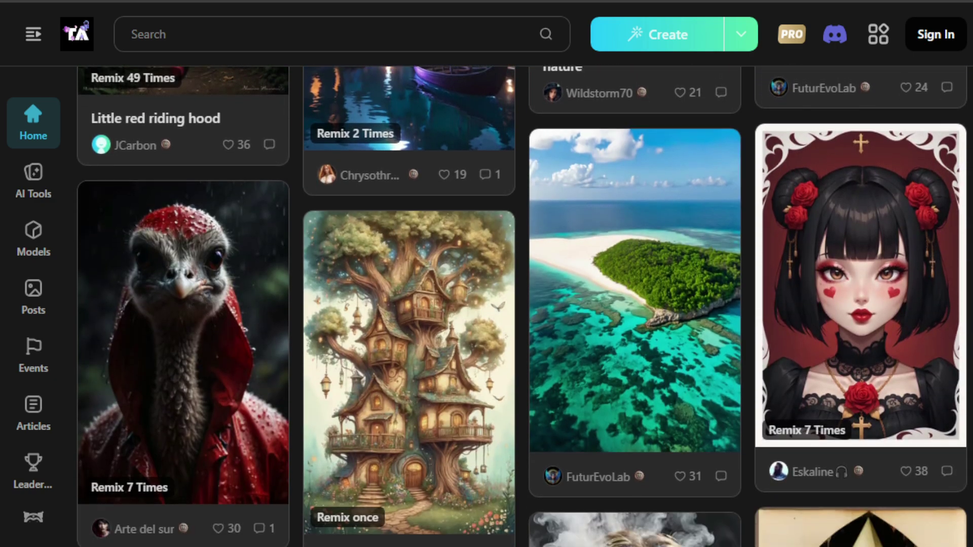